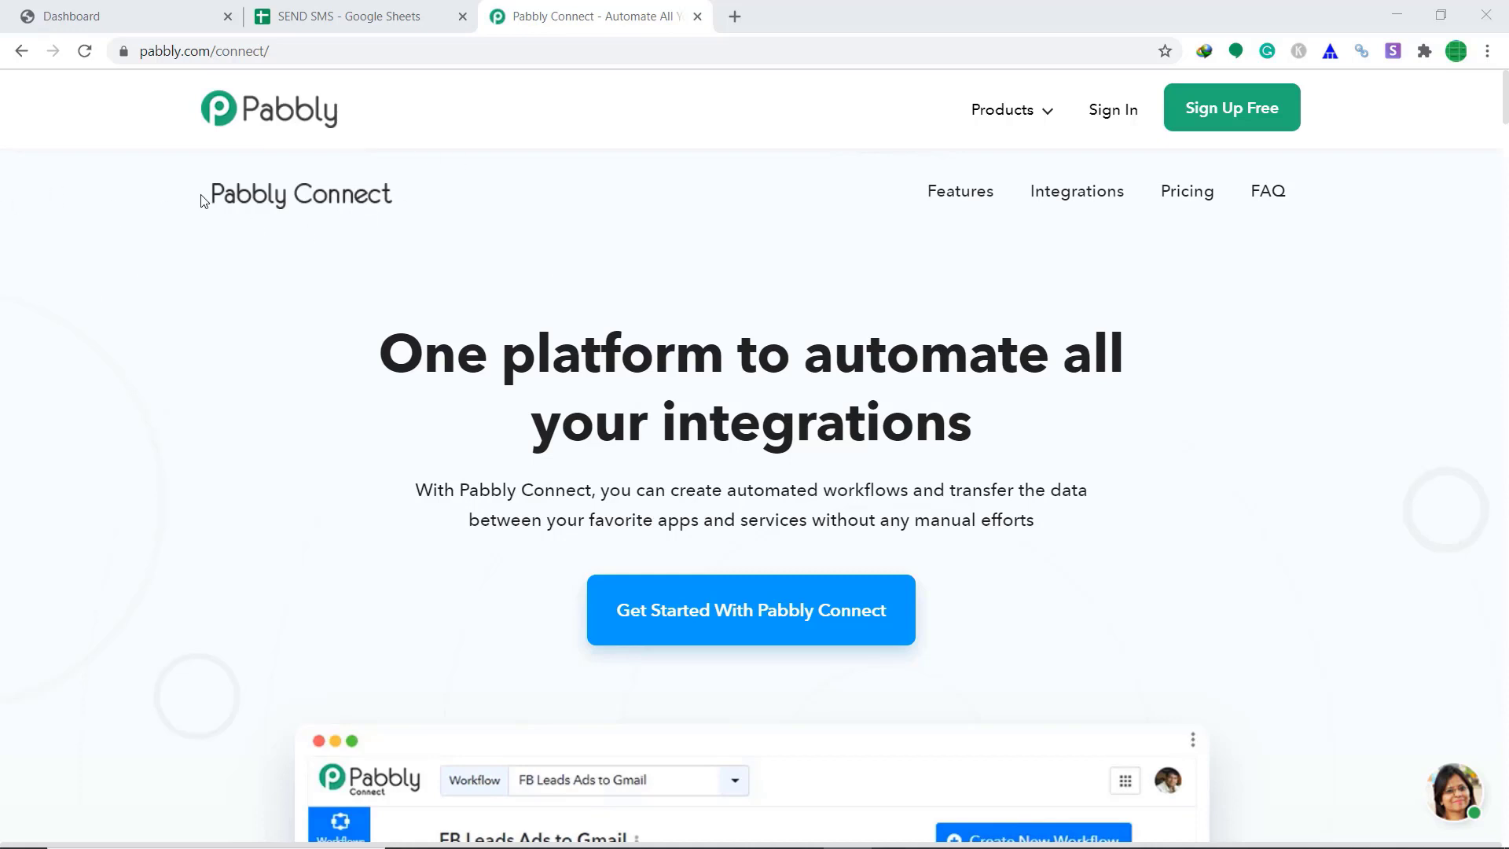
Sign in to the Pabbly account and launch Pabbly Connect from the All Apps page
left_click(1125, 112)
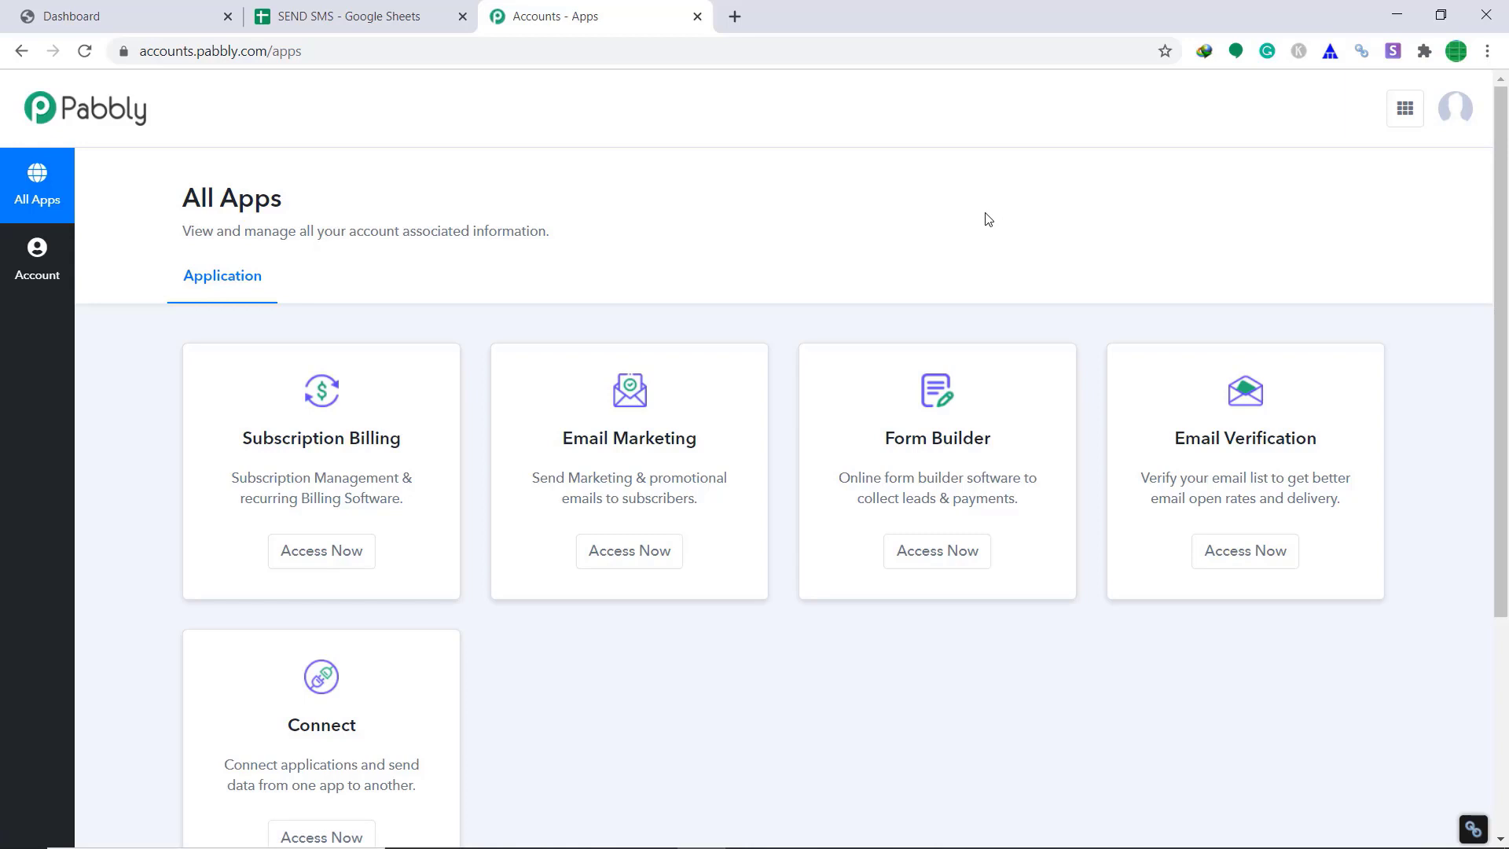
scroll(998, 185, "down", 4)
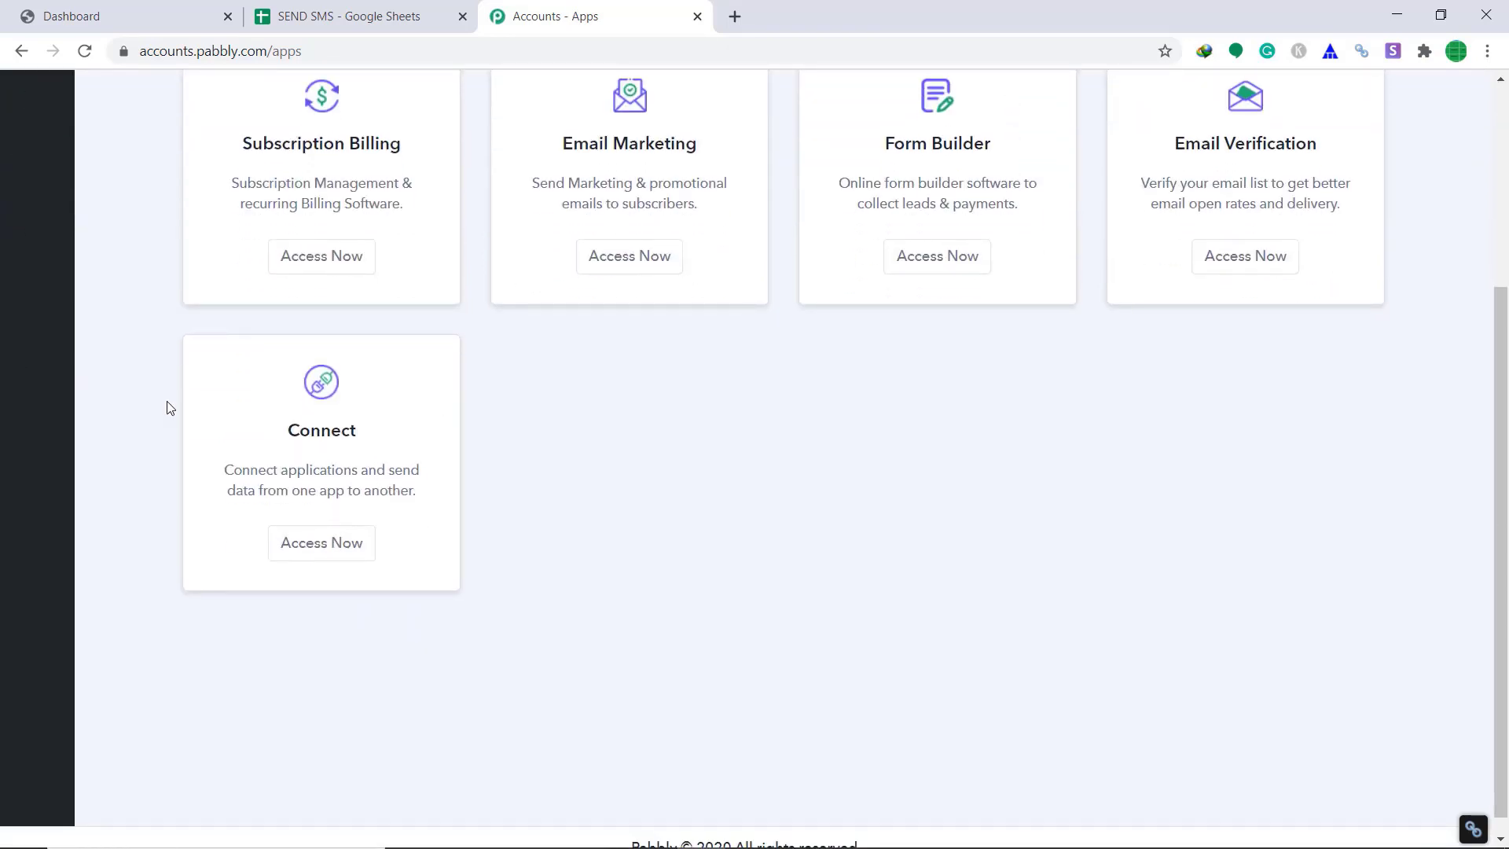
left_click(320, 542)
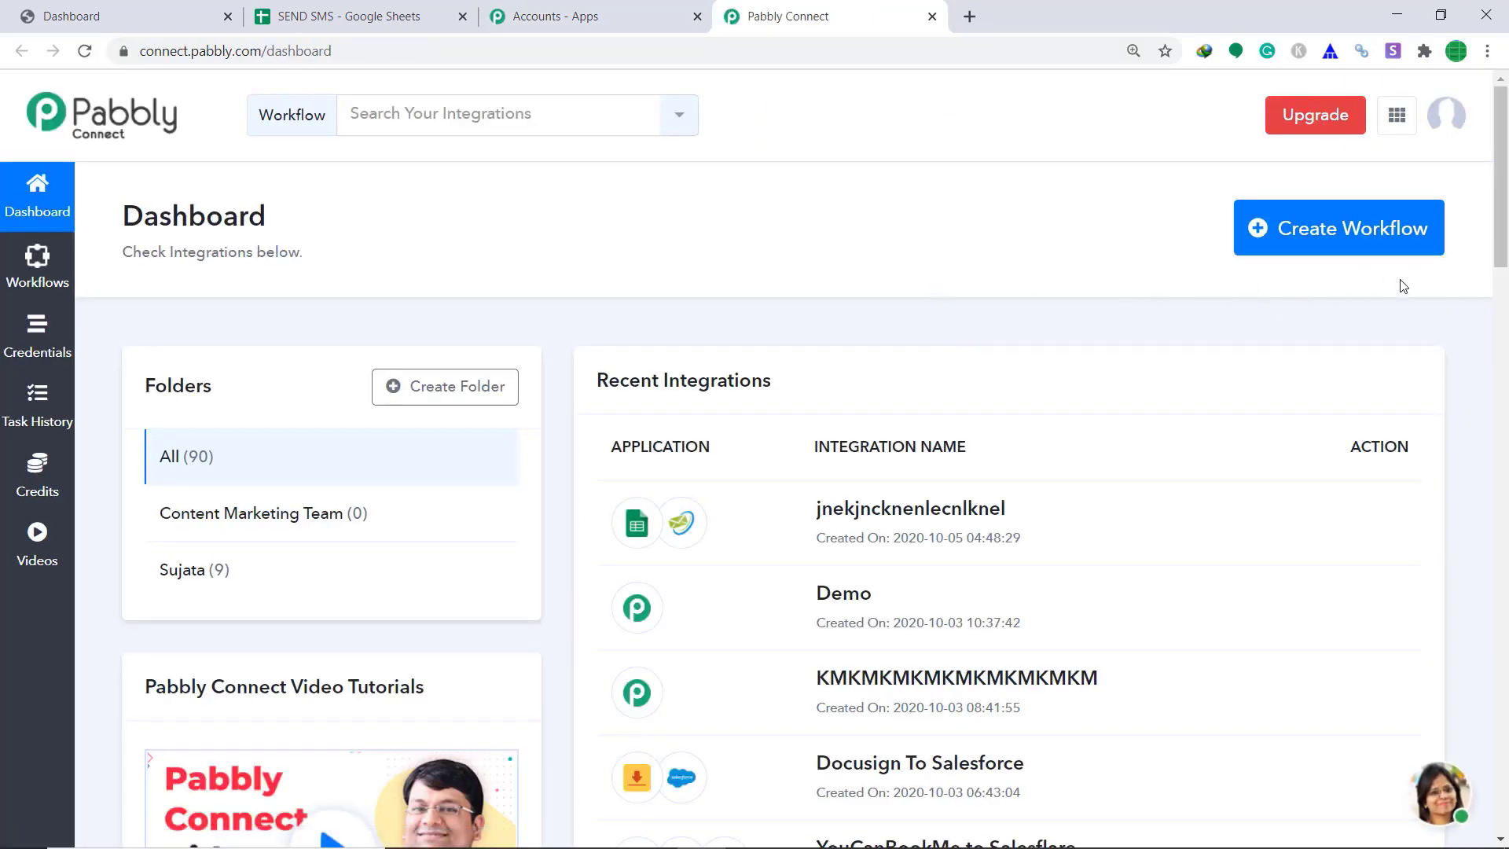
Create a new workflow named 'Google Sheets To SMS Horizon'
left_click(1300, 242)
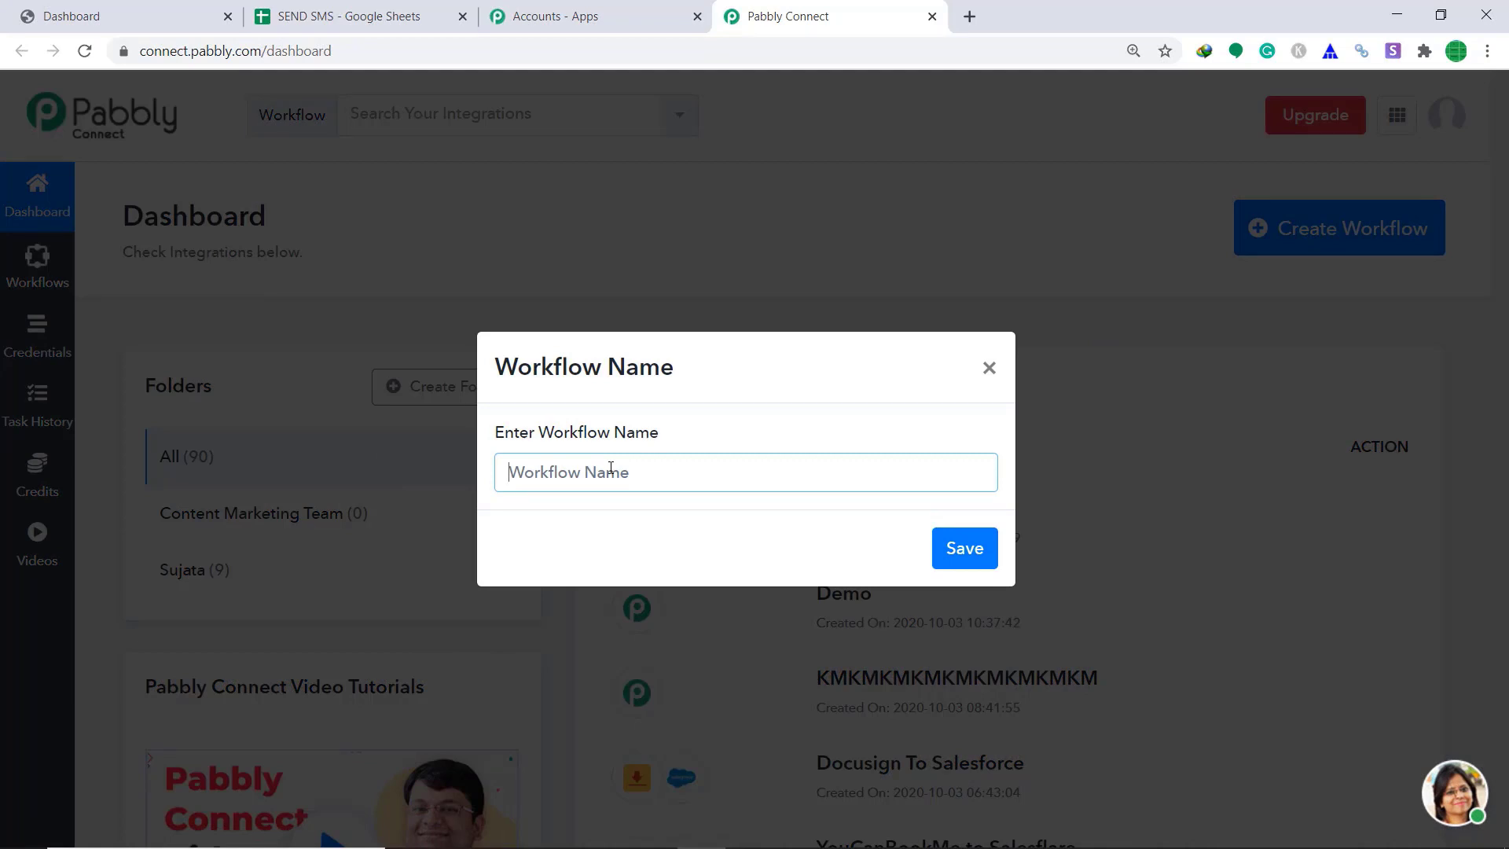
type("Goog")
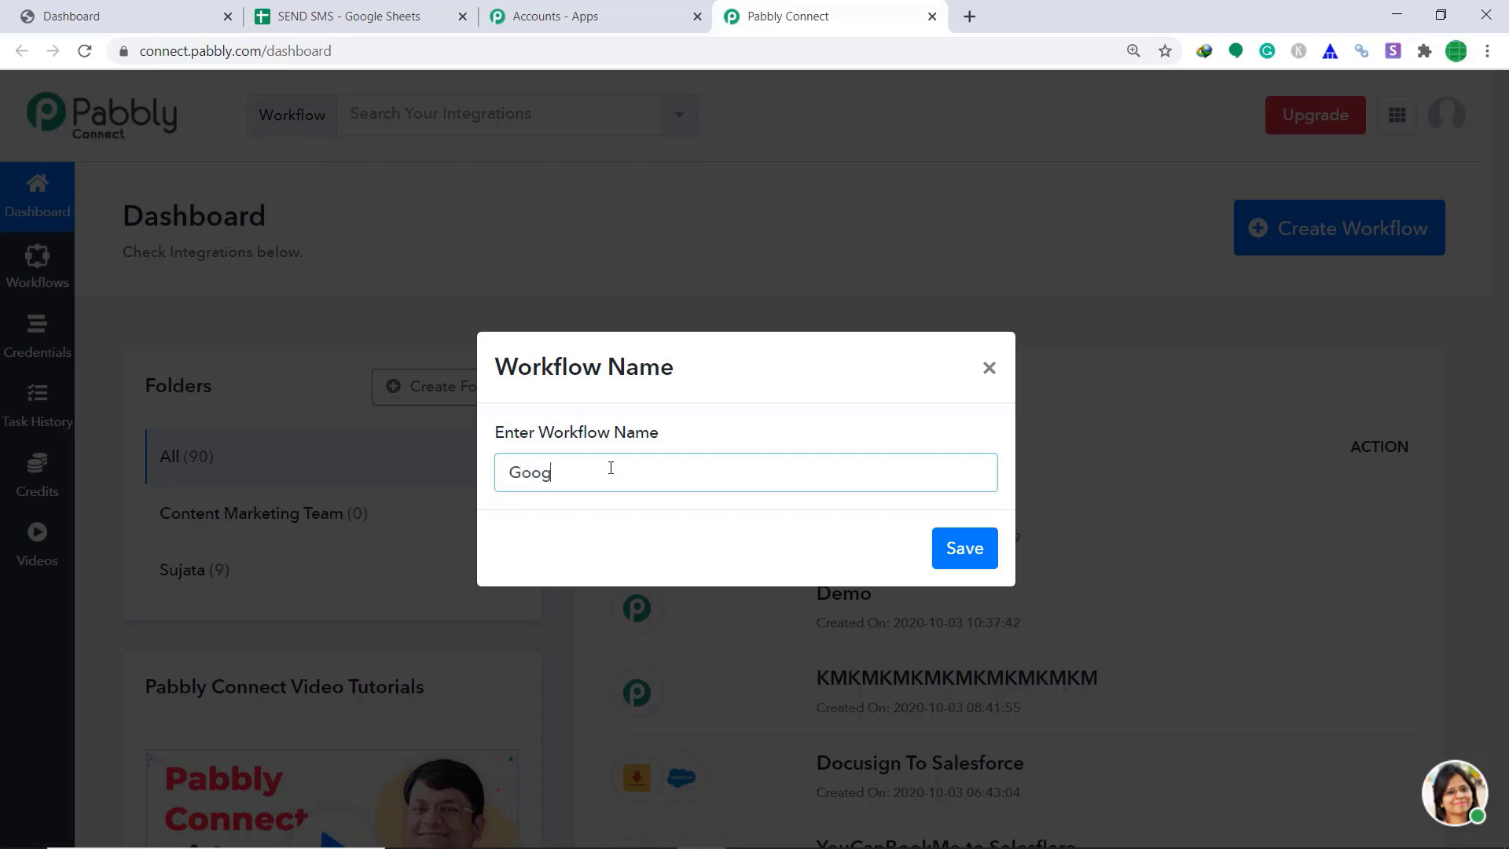
type("le Sheets To SMS ")
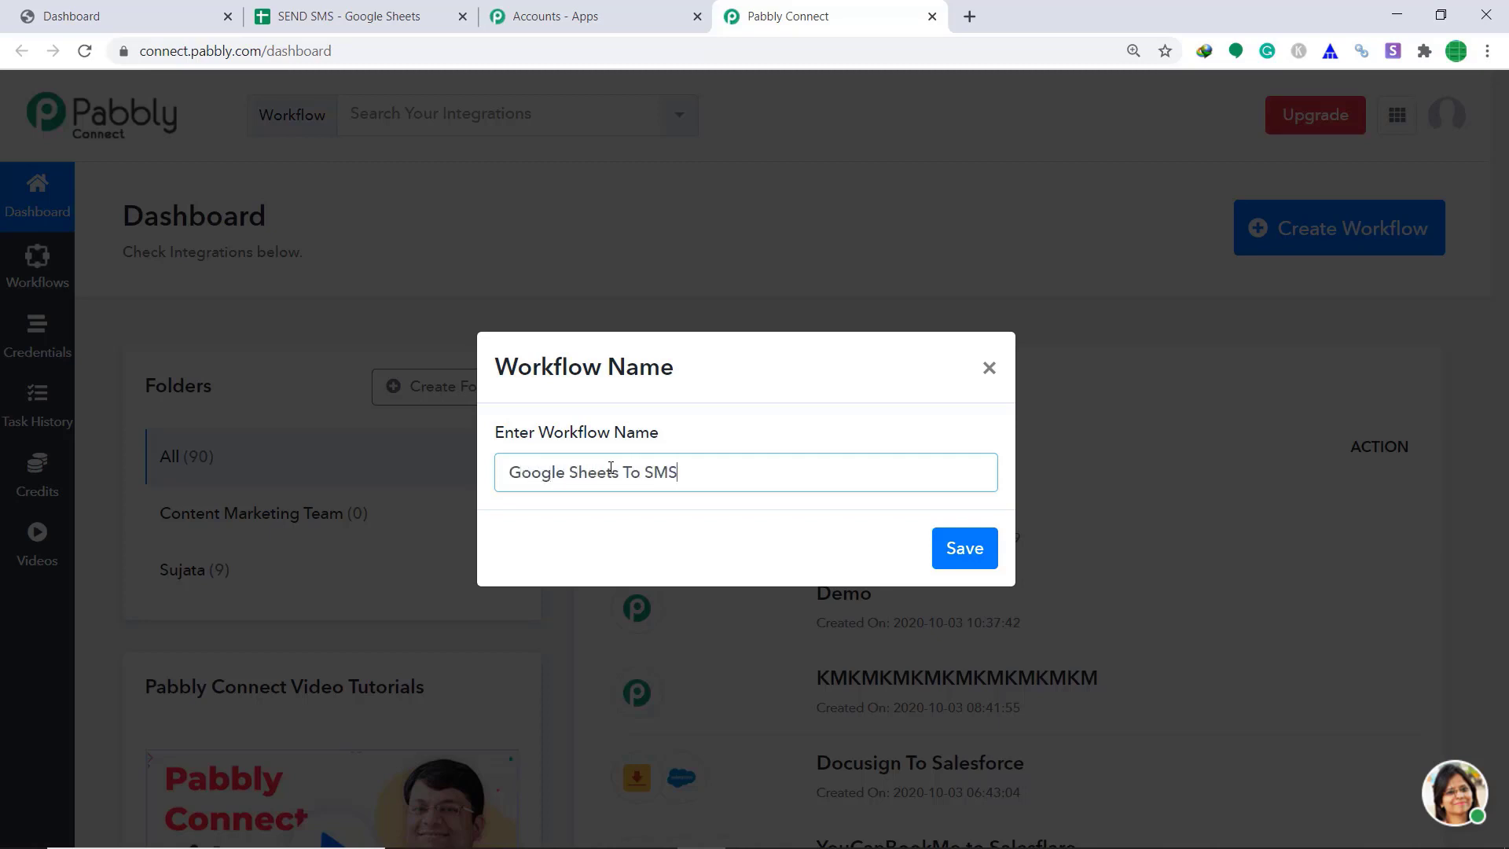
type("Horizon")
Save the workflow name and set Google Sheets as the trigger app
left_click(964, 559)
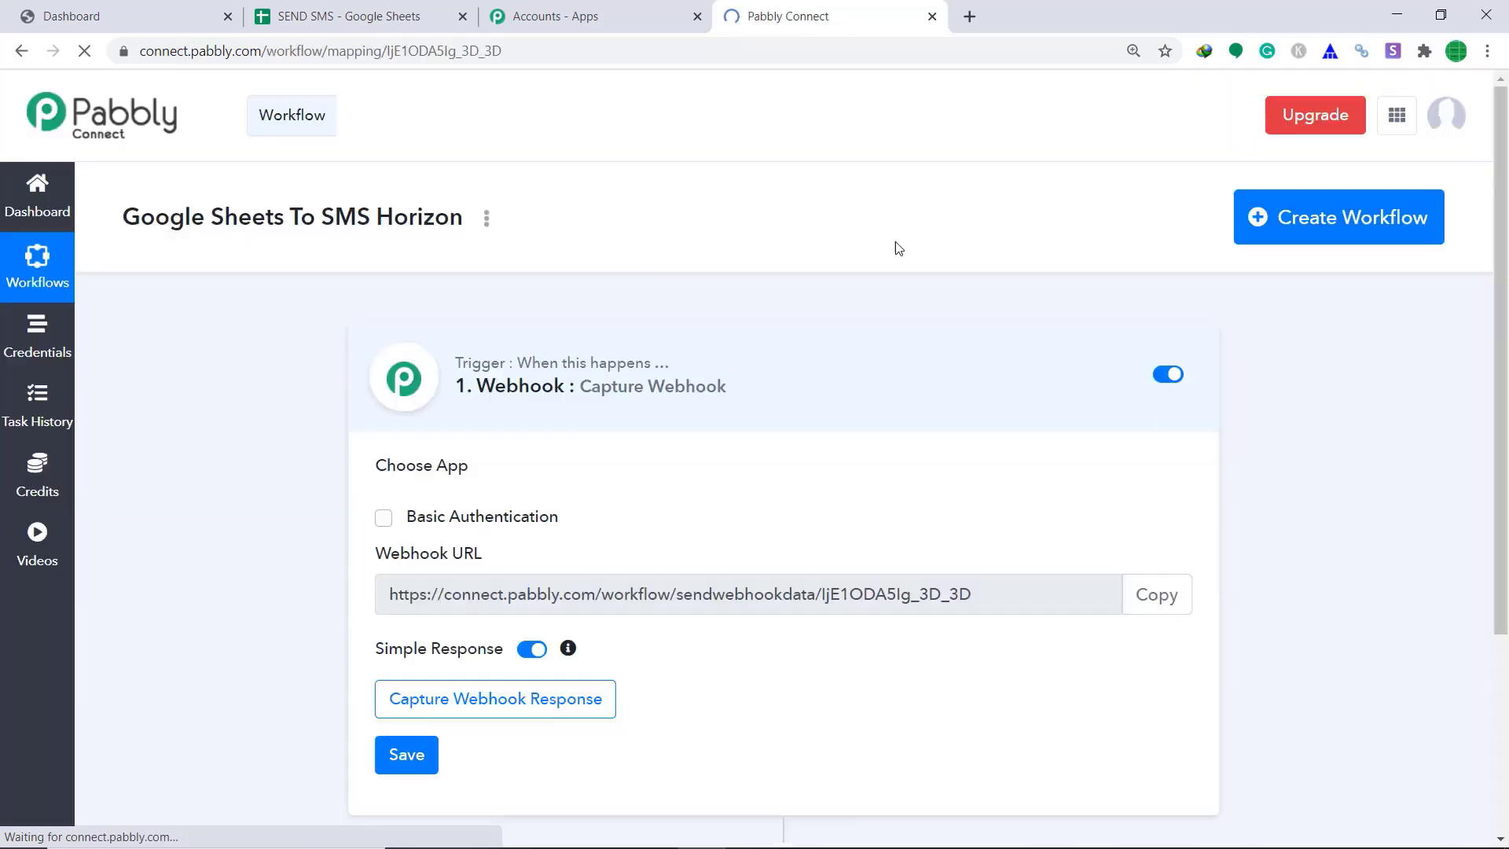
scroll(1069, 381, "down", 1)
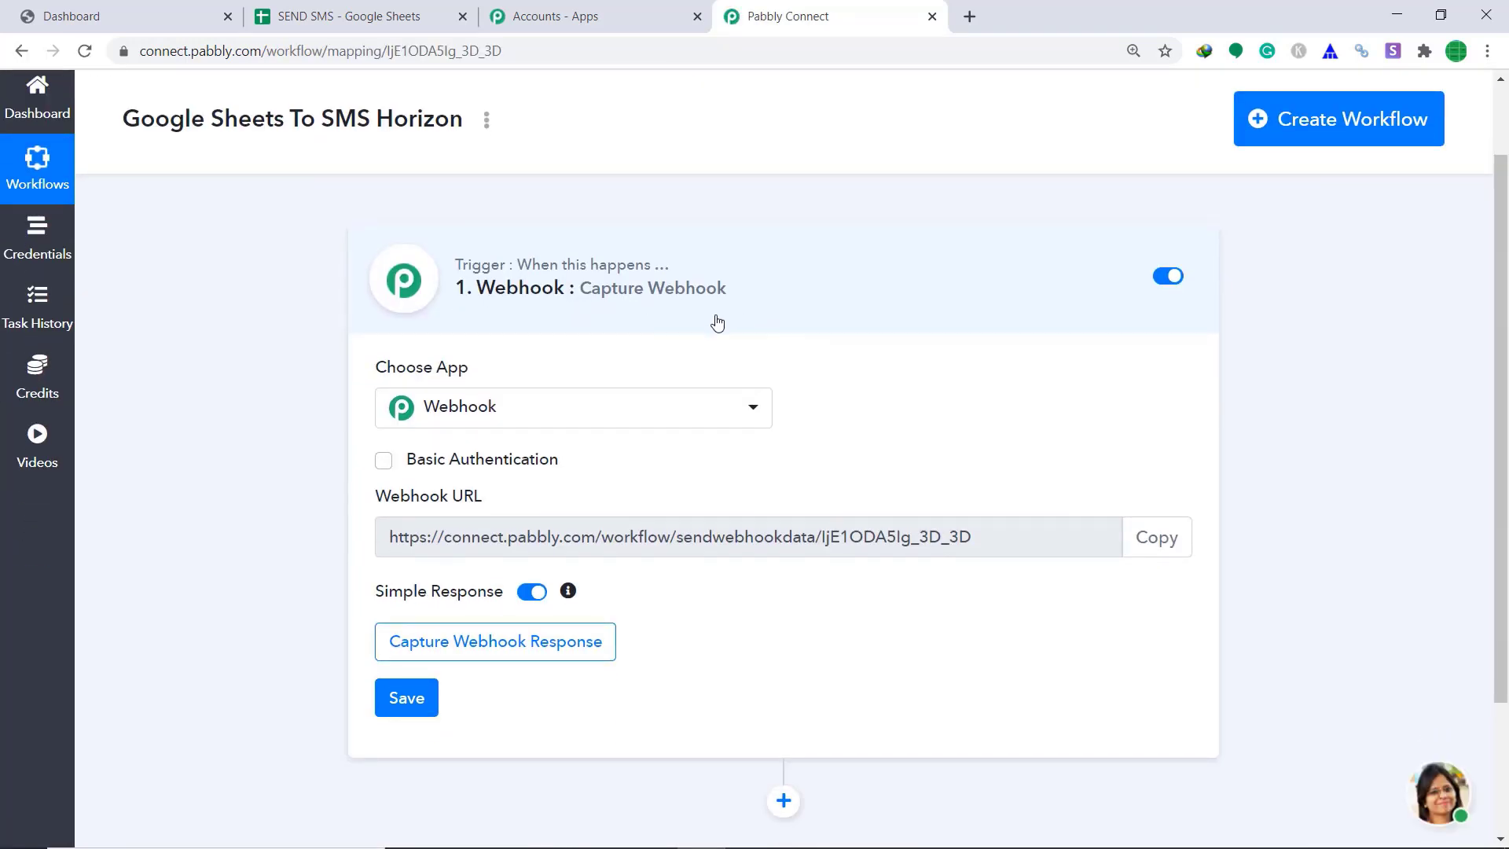
left_click(526, 410)
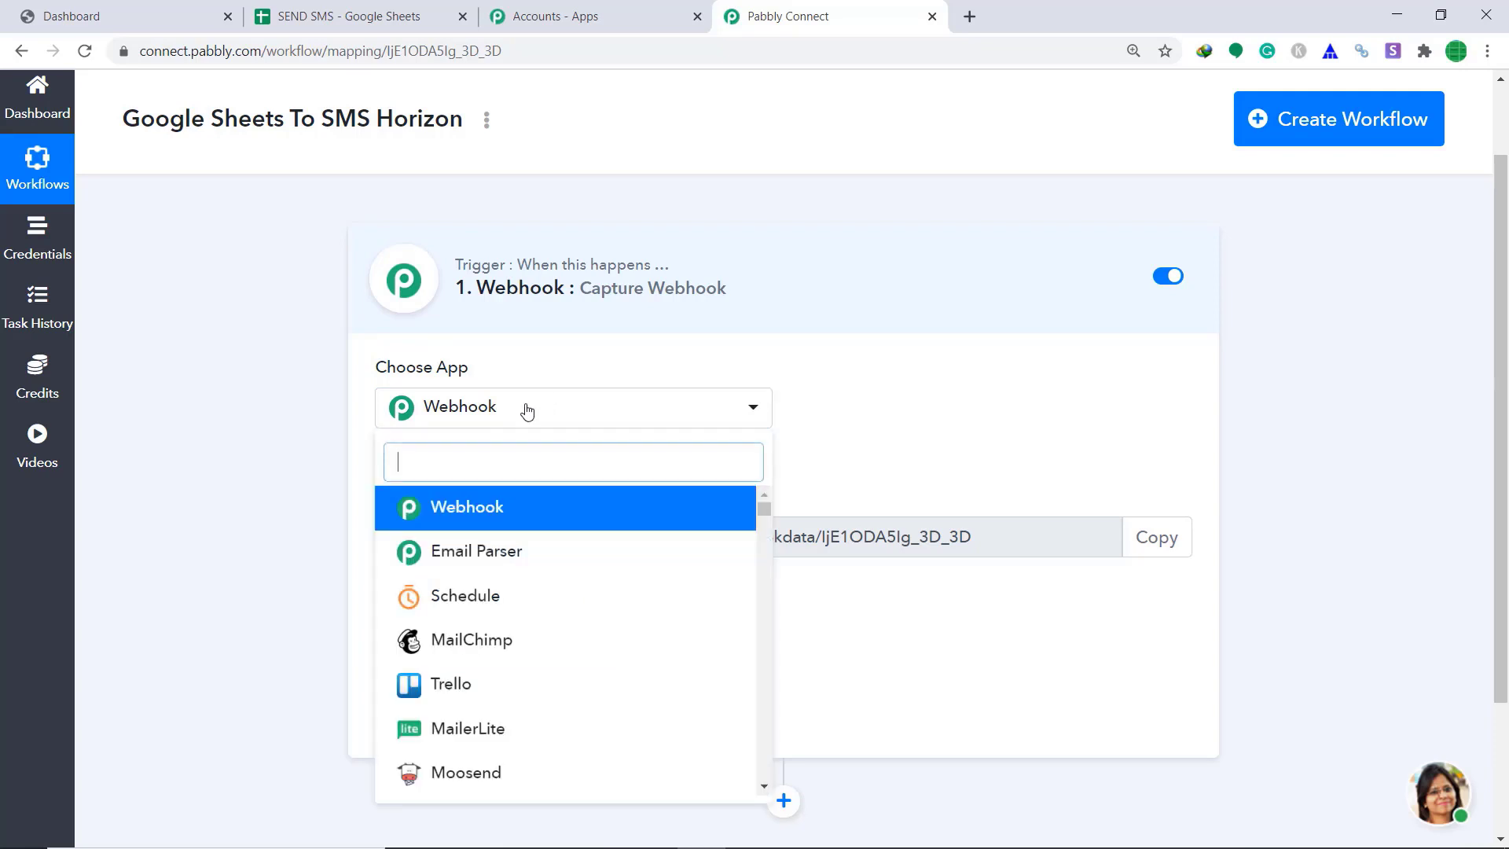
type("goo")
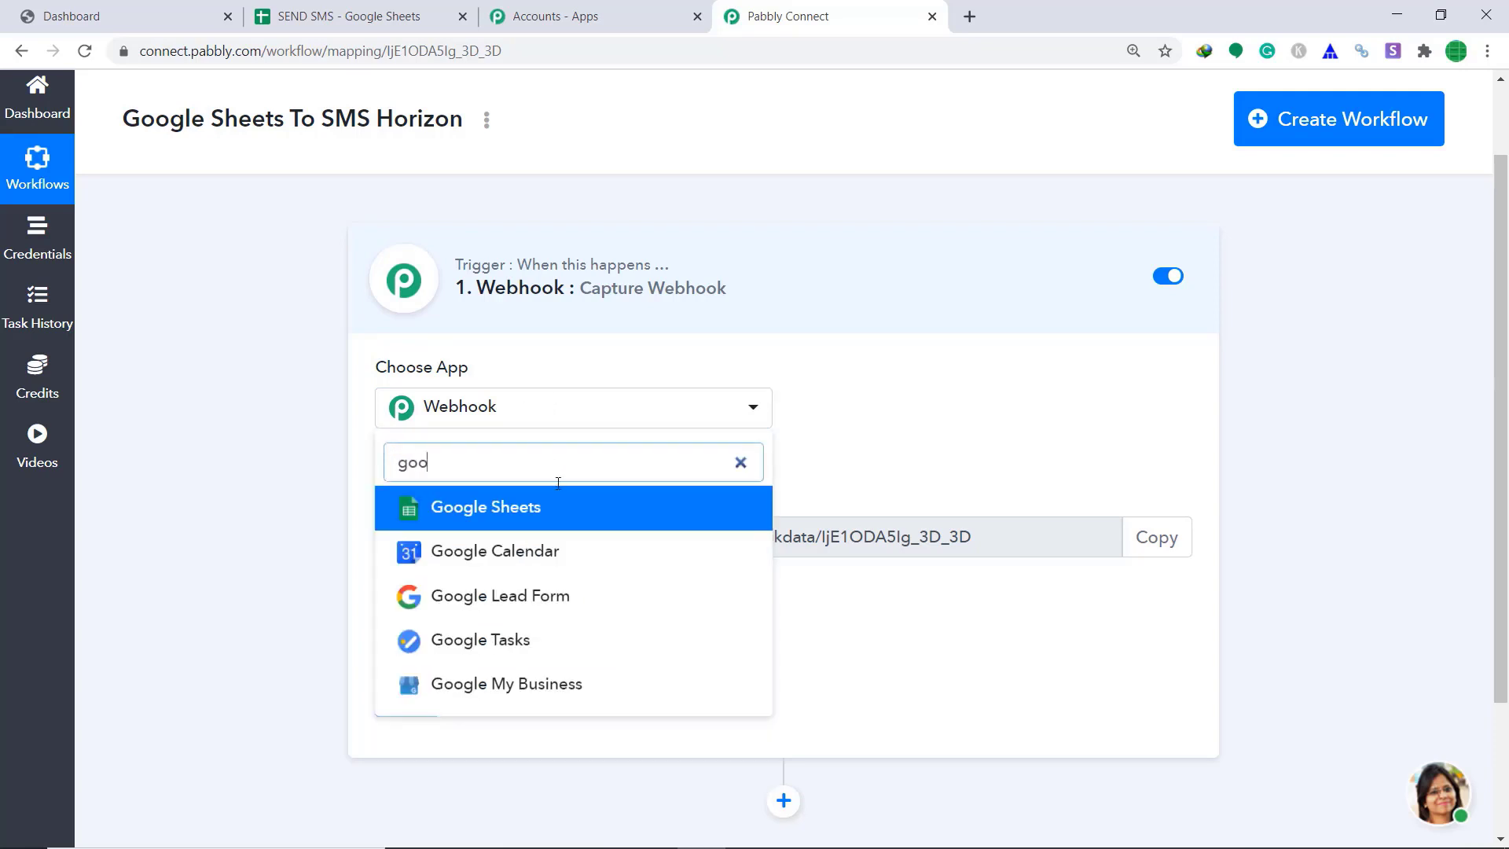
left_click(559, 509)
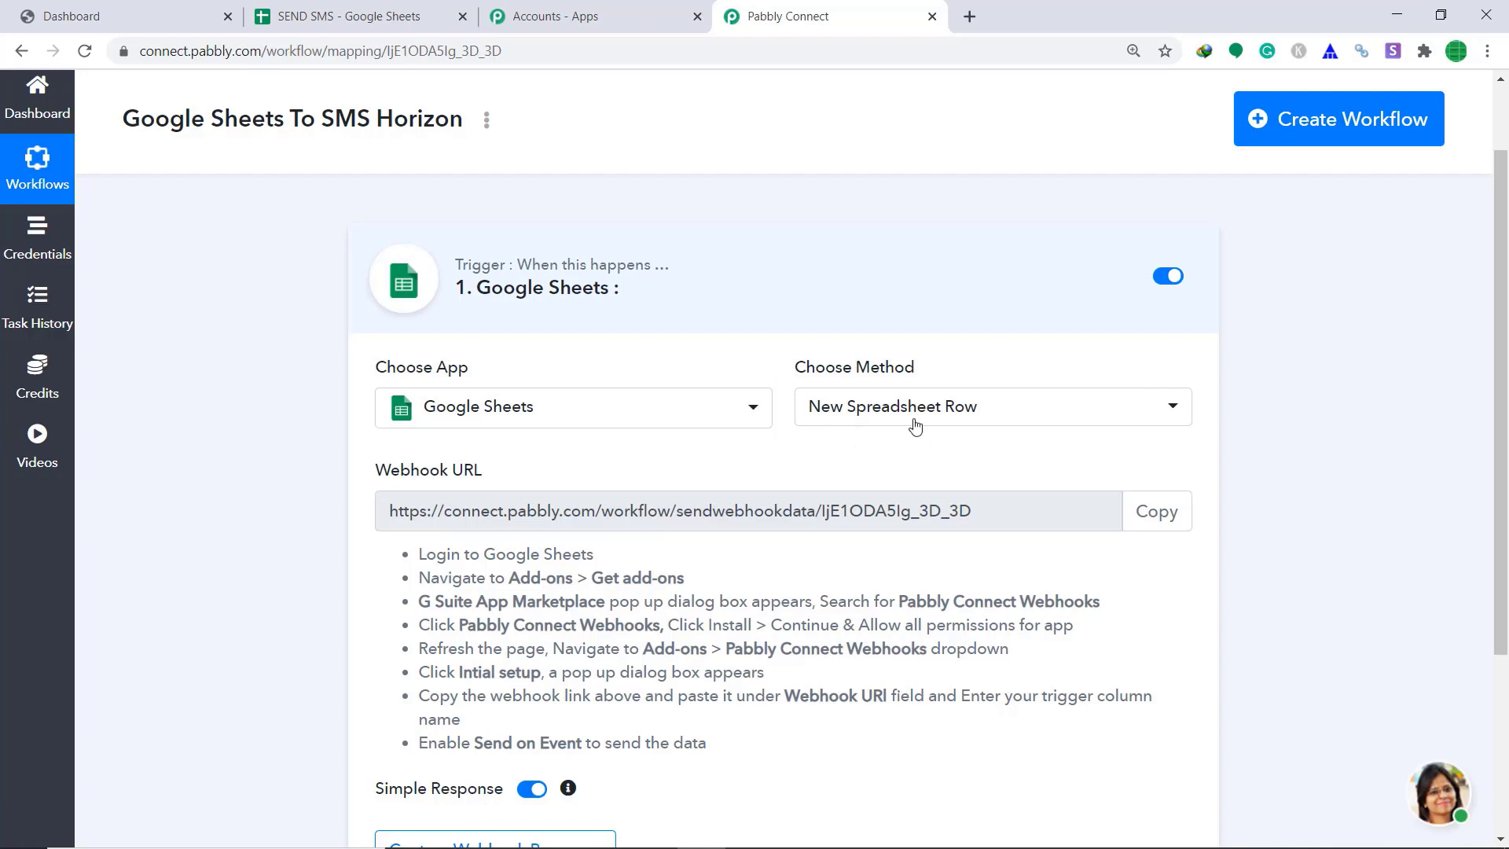
Start capturing the webhook response and bring up the SEND SMS spreadsheet
scroll(926, 487, "down", 1)
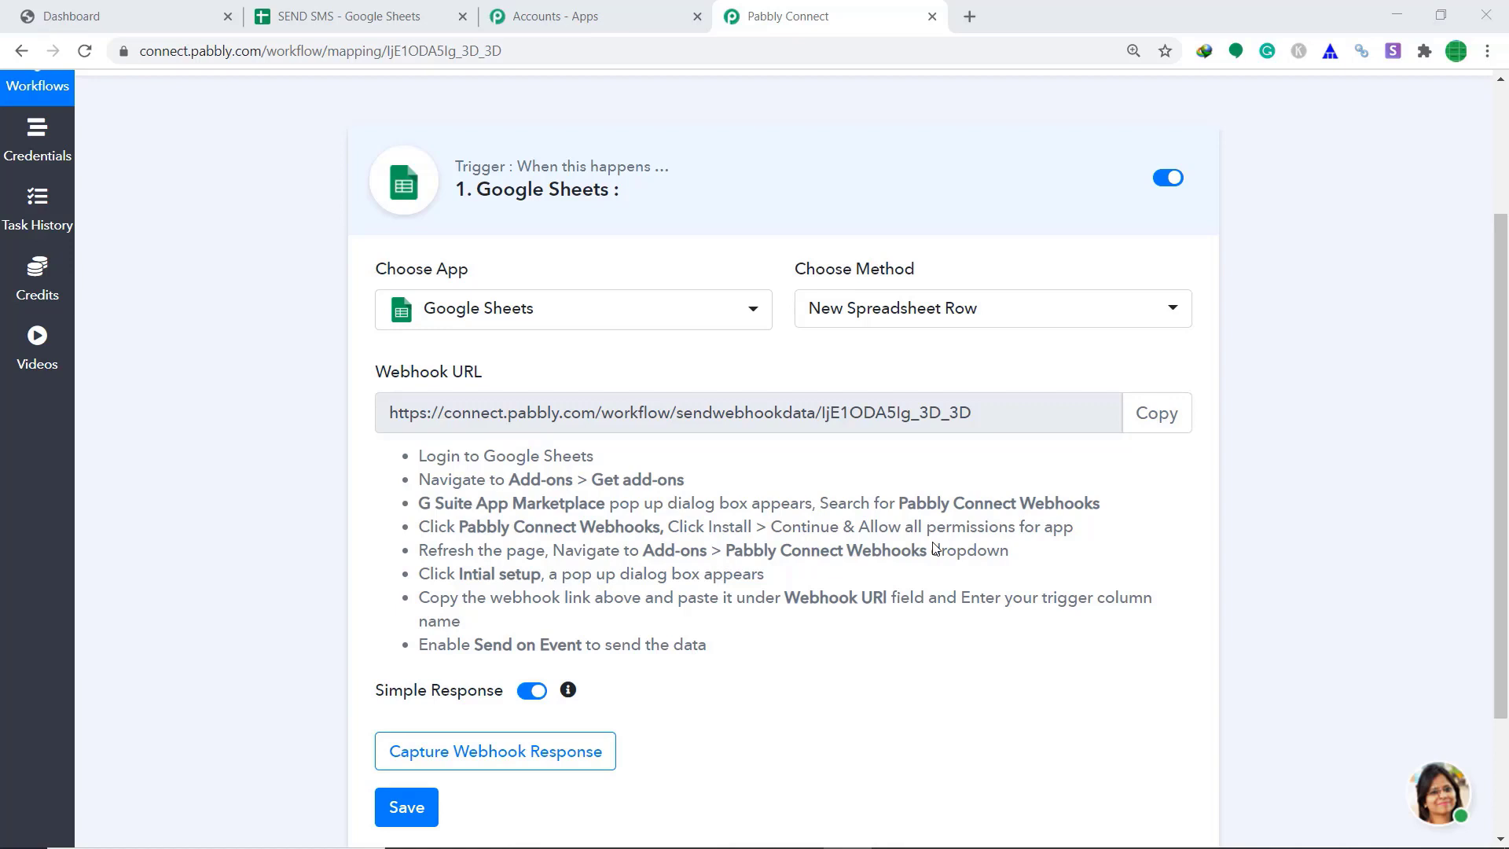
left_click(521, 755)
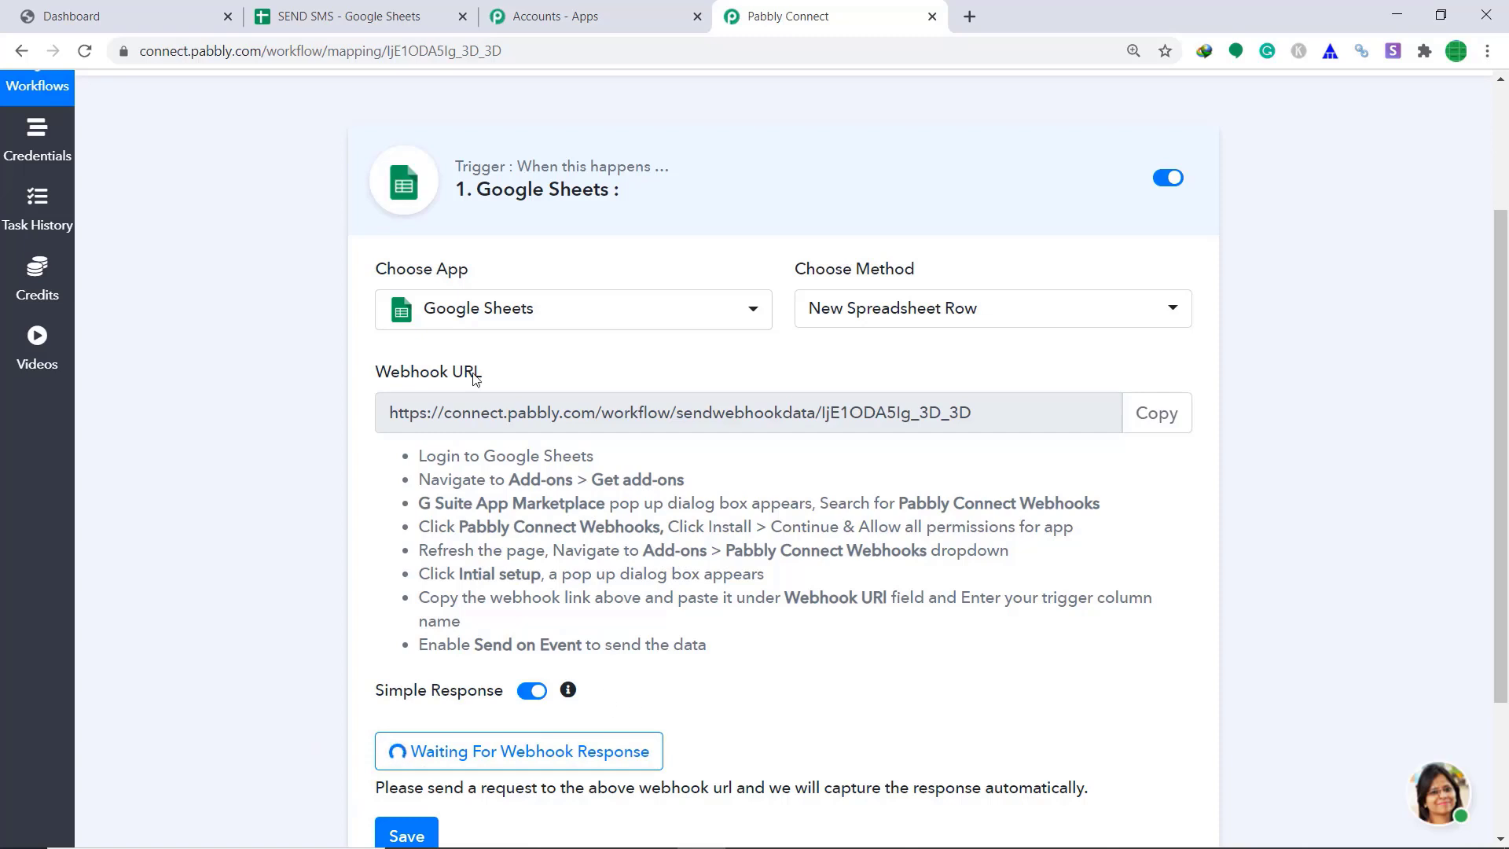
left_click(386, 9)
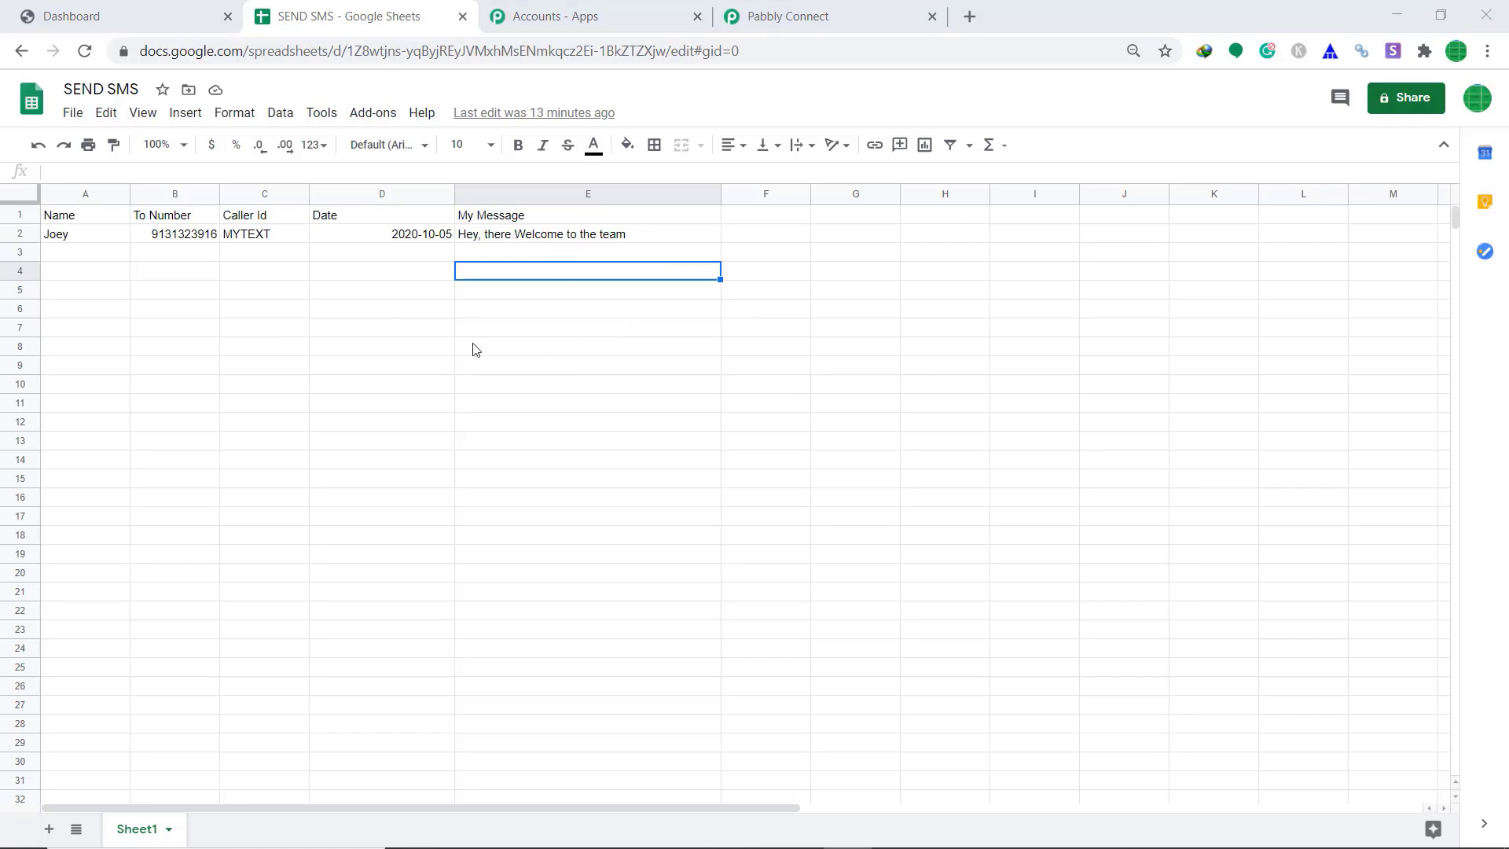
left_click(372, 118)
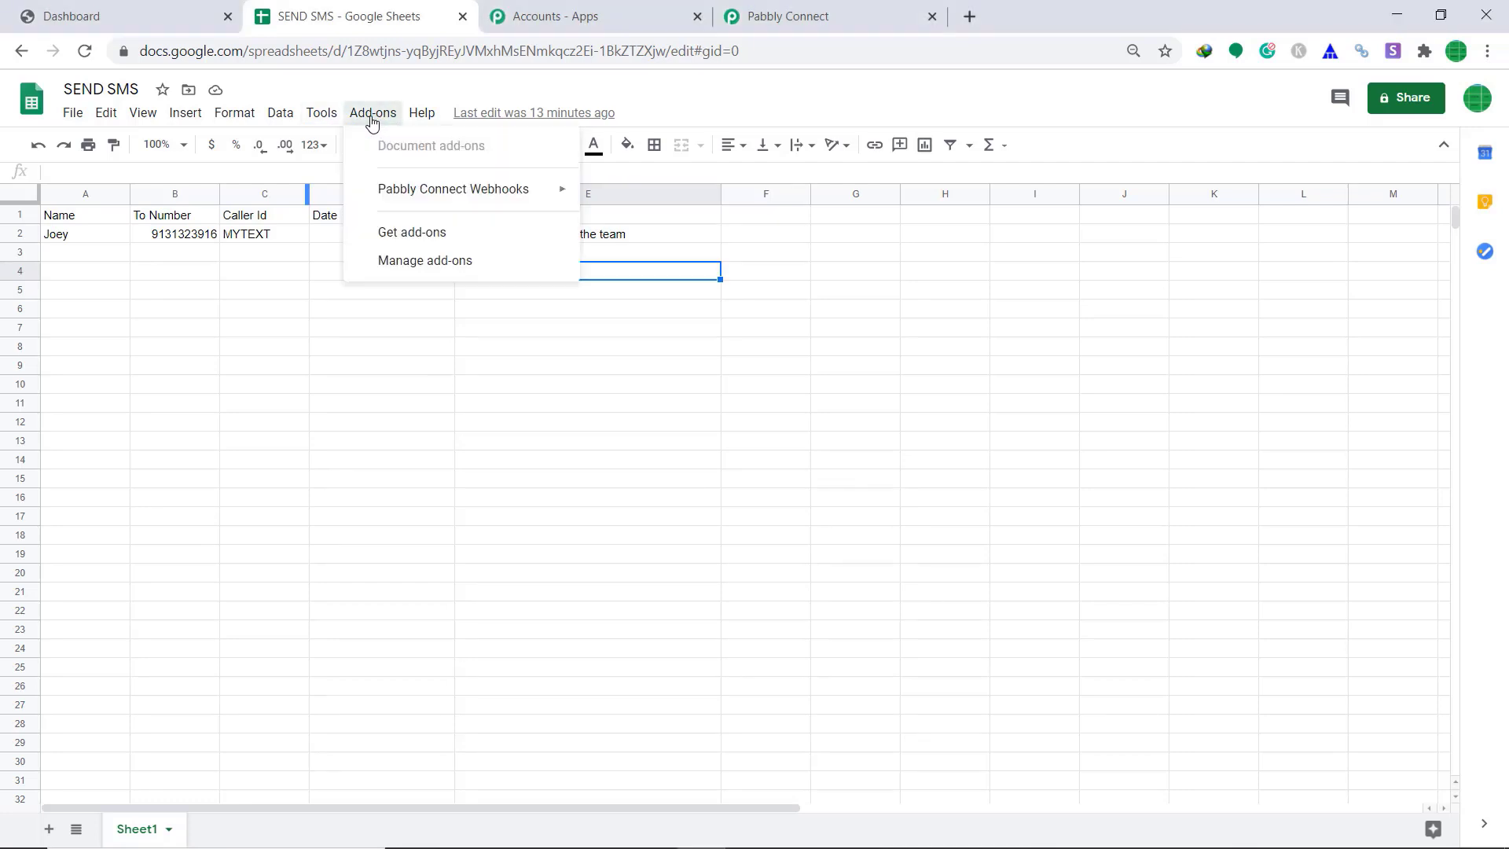
mouse_move(364, 192)
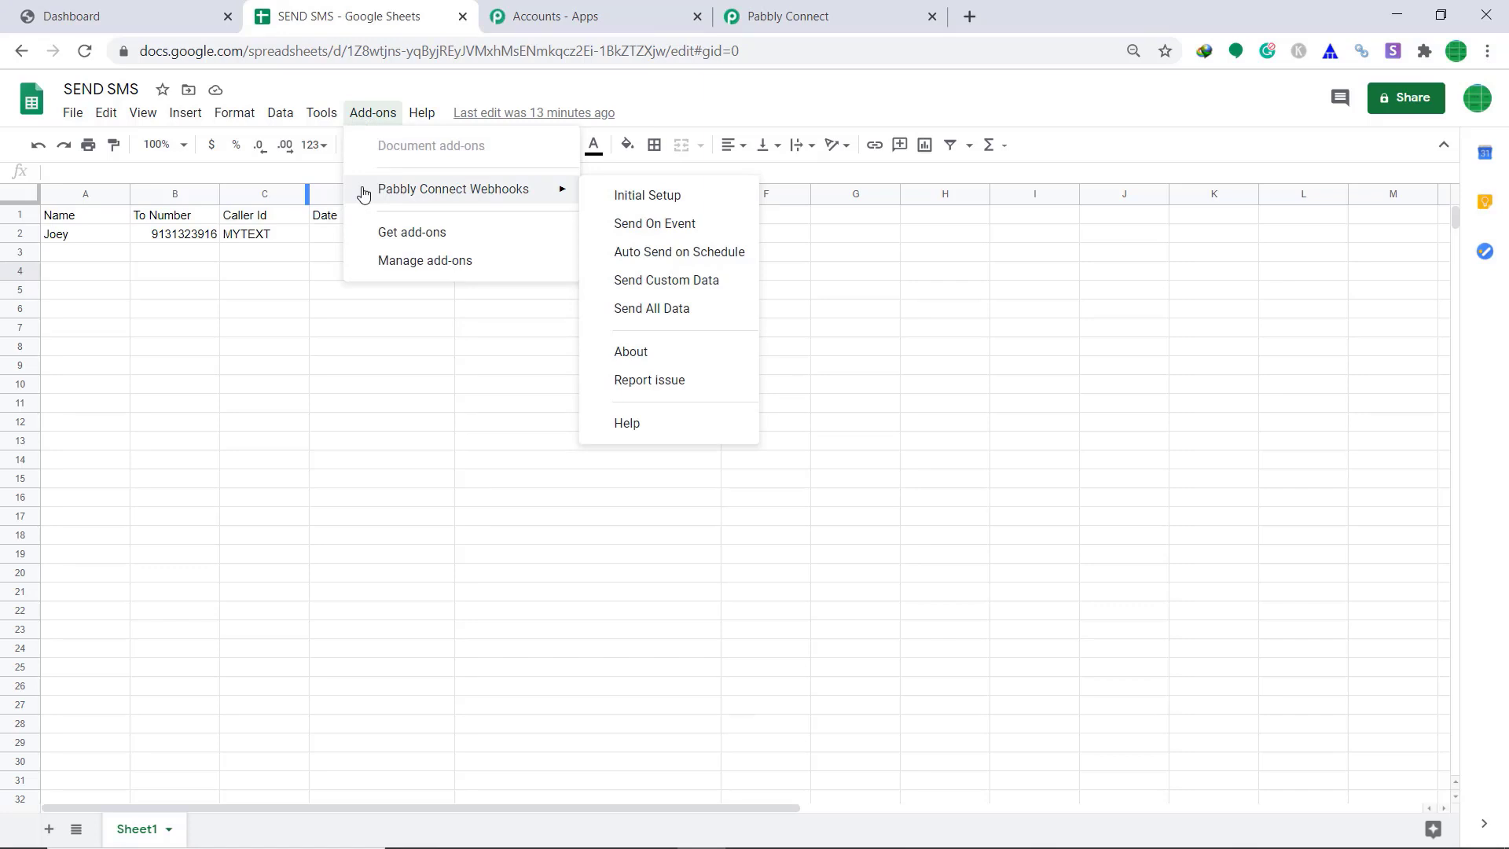
left_click(388, 234)
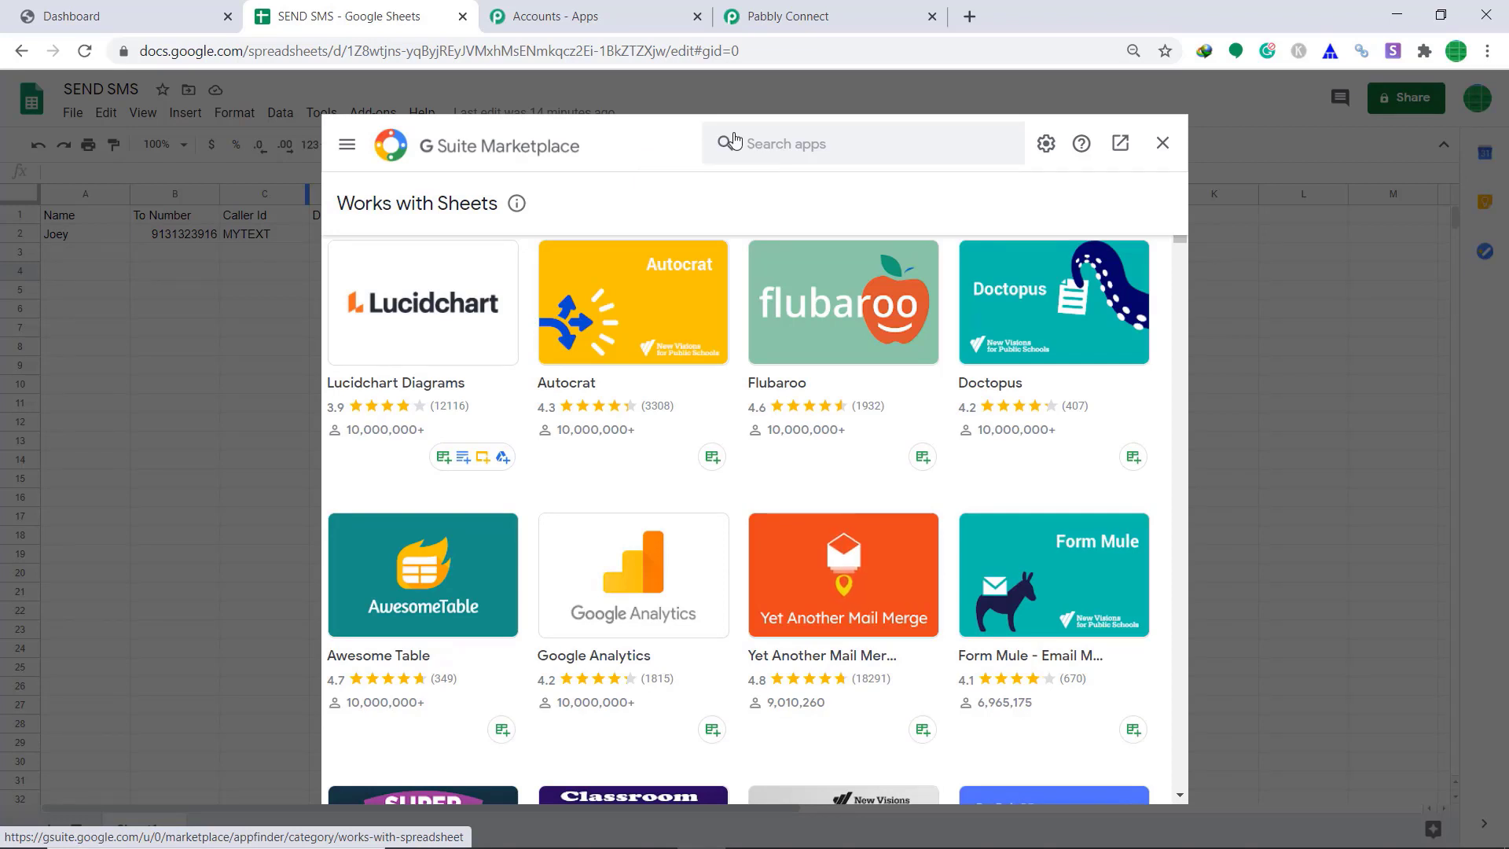
left_click(759, 142)
type("p")
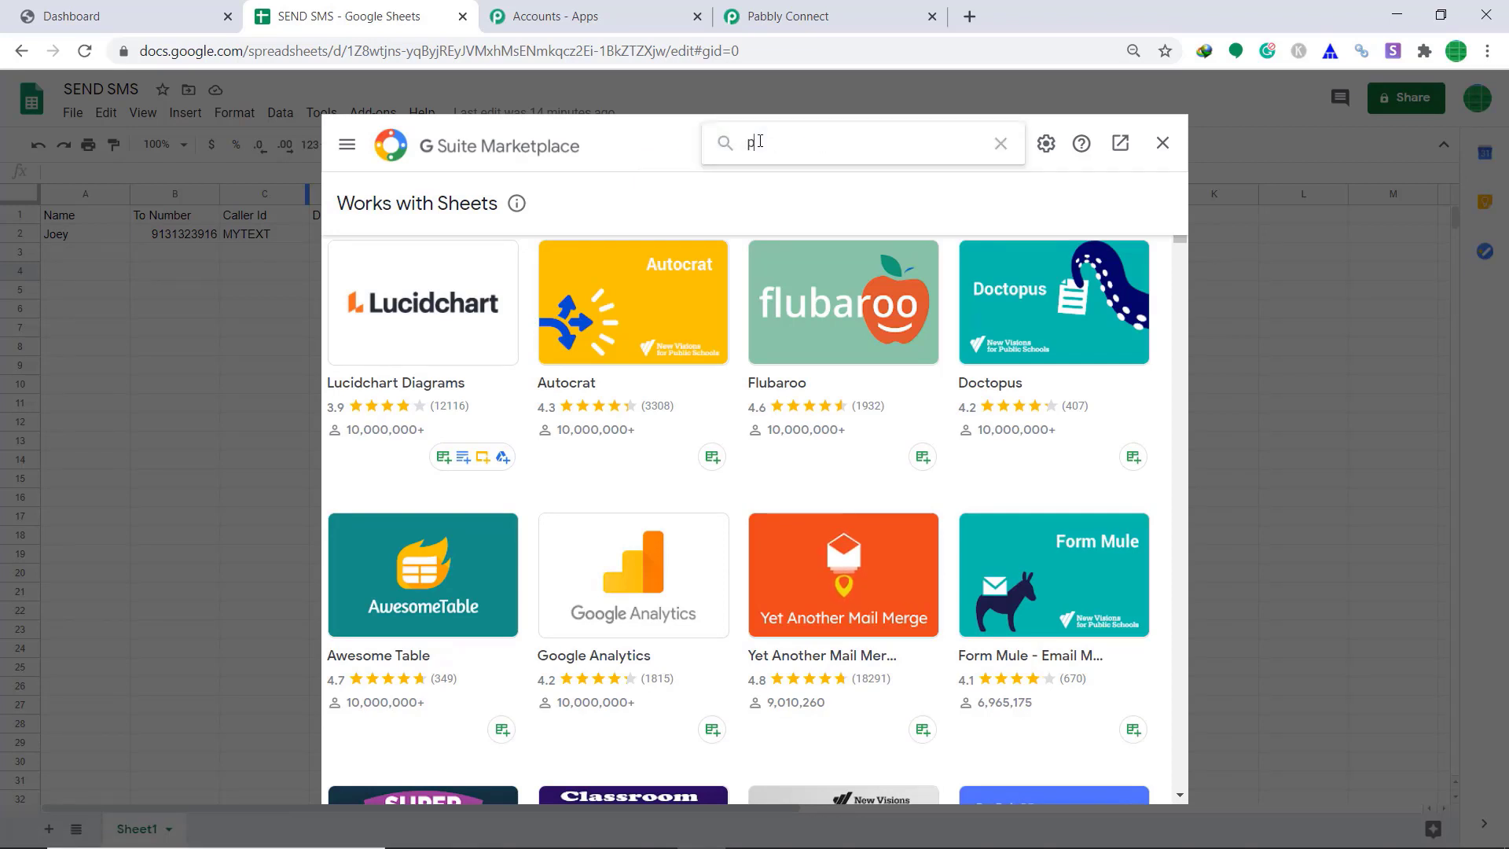
type("abbly")
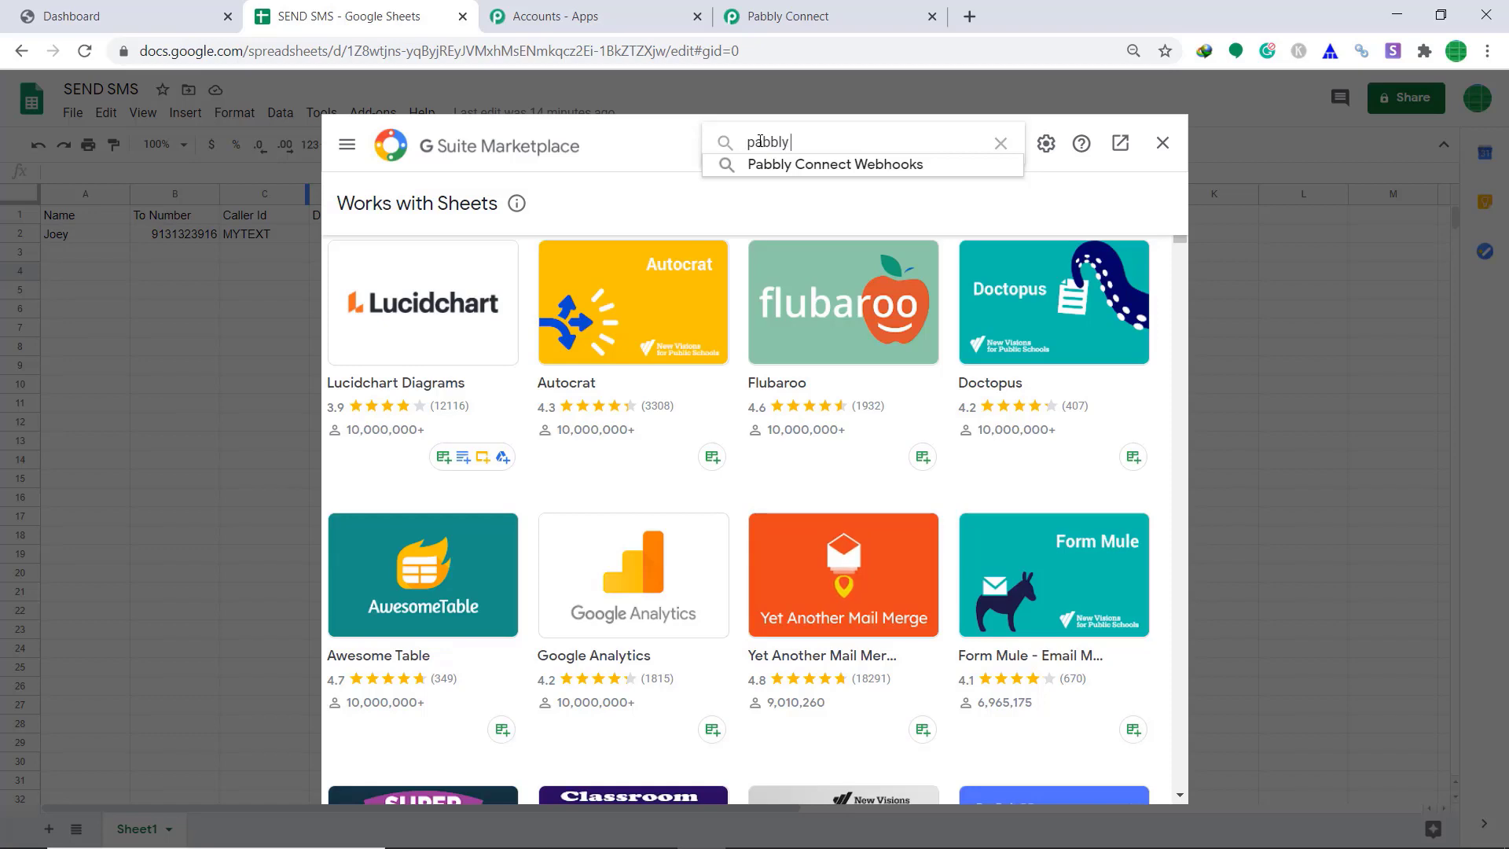
left_click(830, 168)
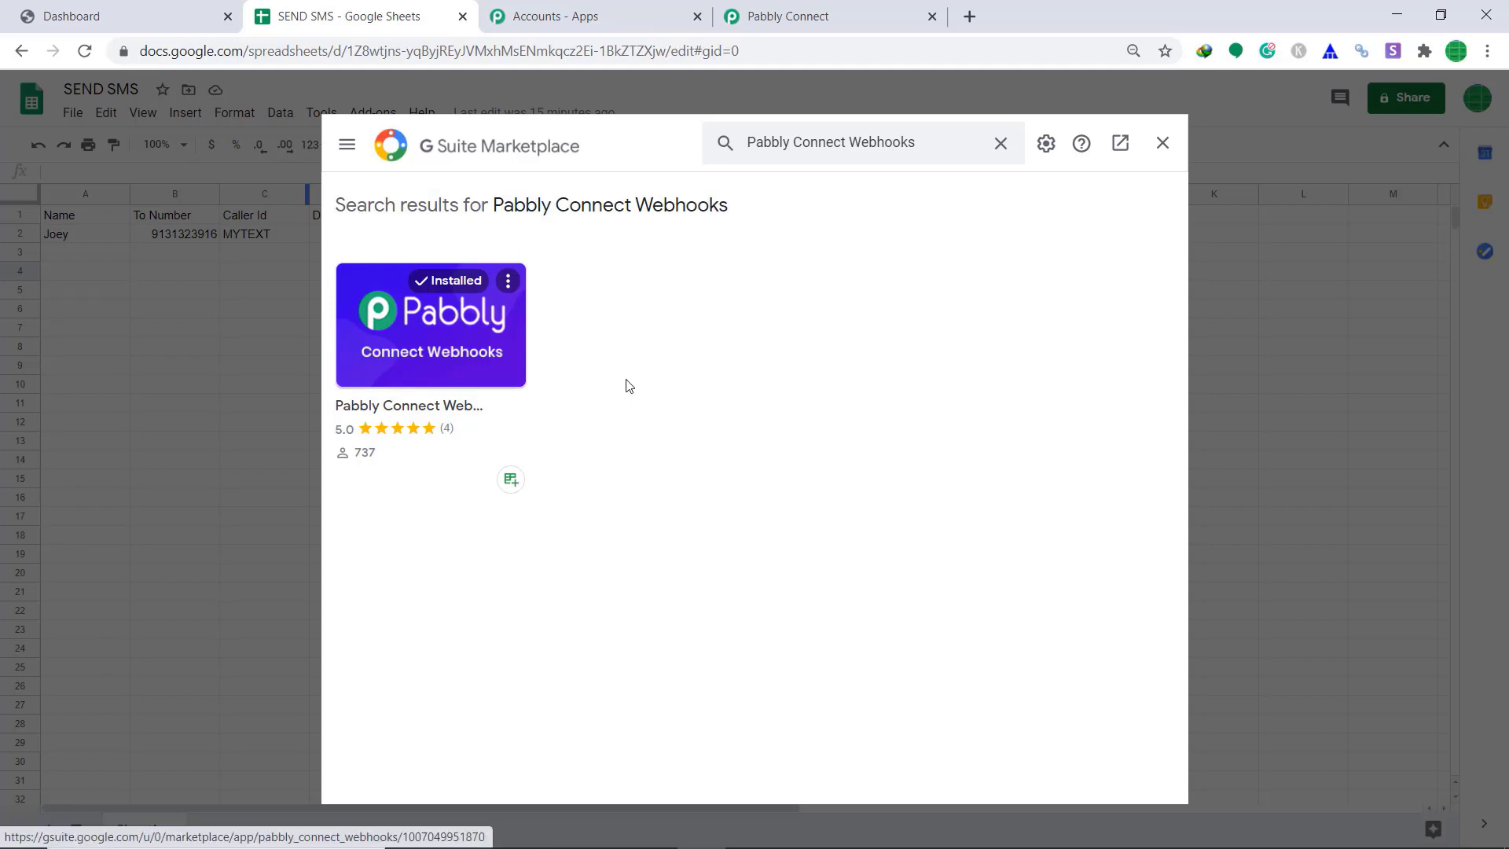
left_click(1163, 142)
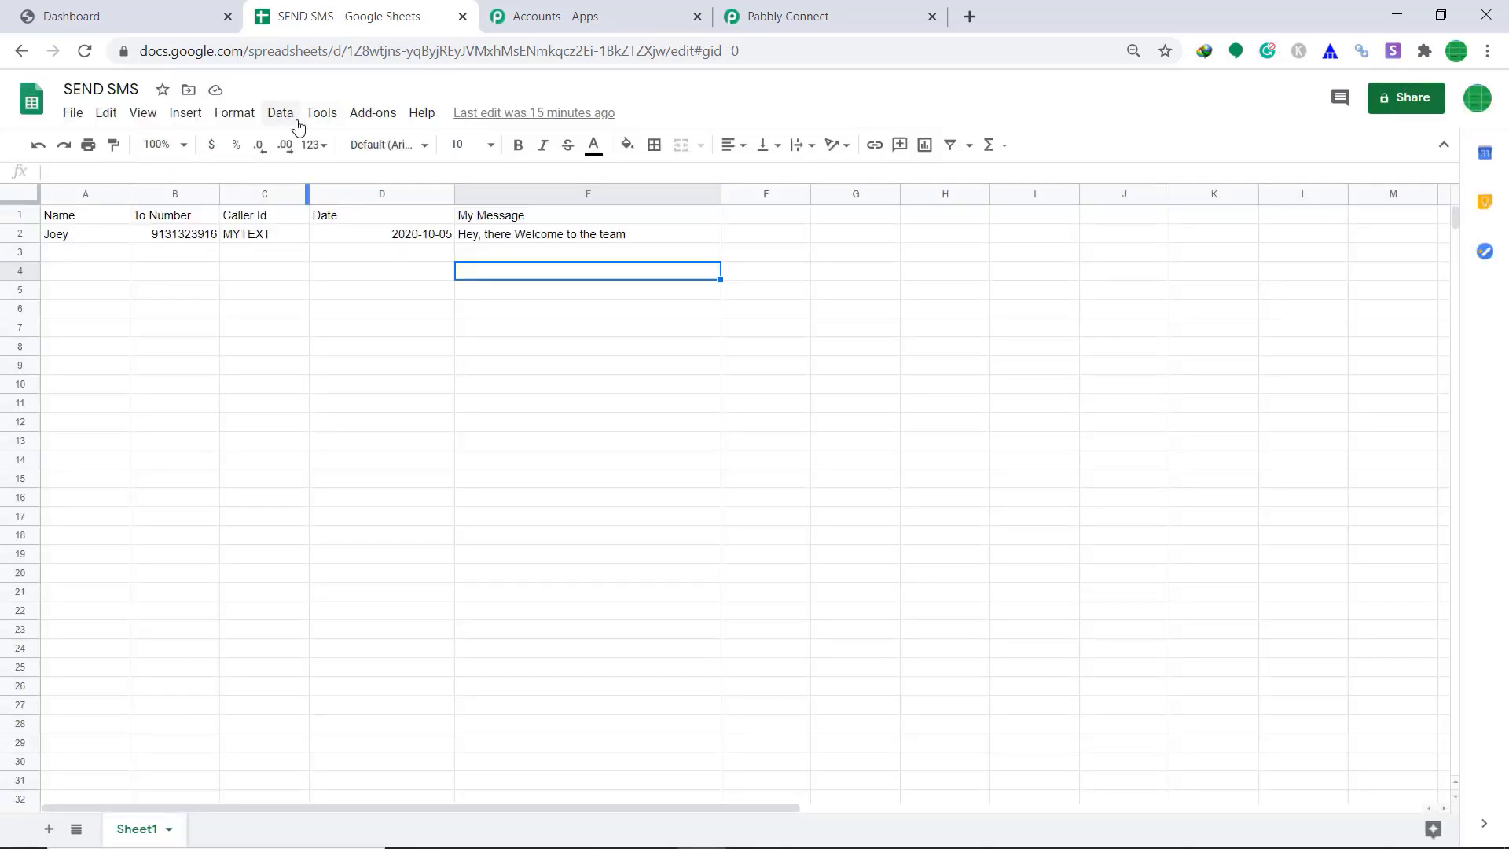
Open the Pabbly Connect Webhooks Initial Setup and paste in the workflow's webhook URL
left_click(374, 112)
mouse_move(411, 186)
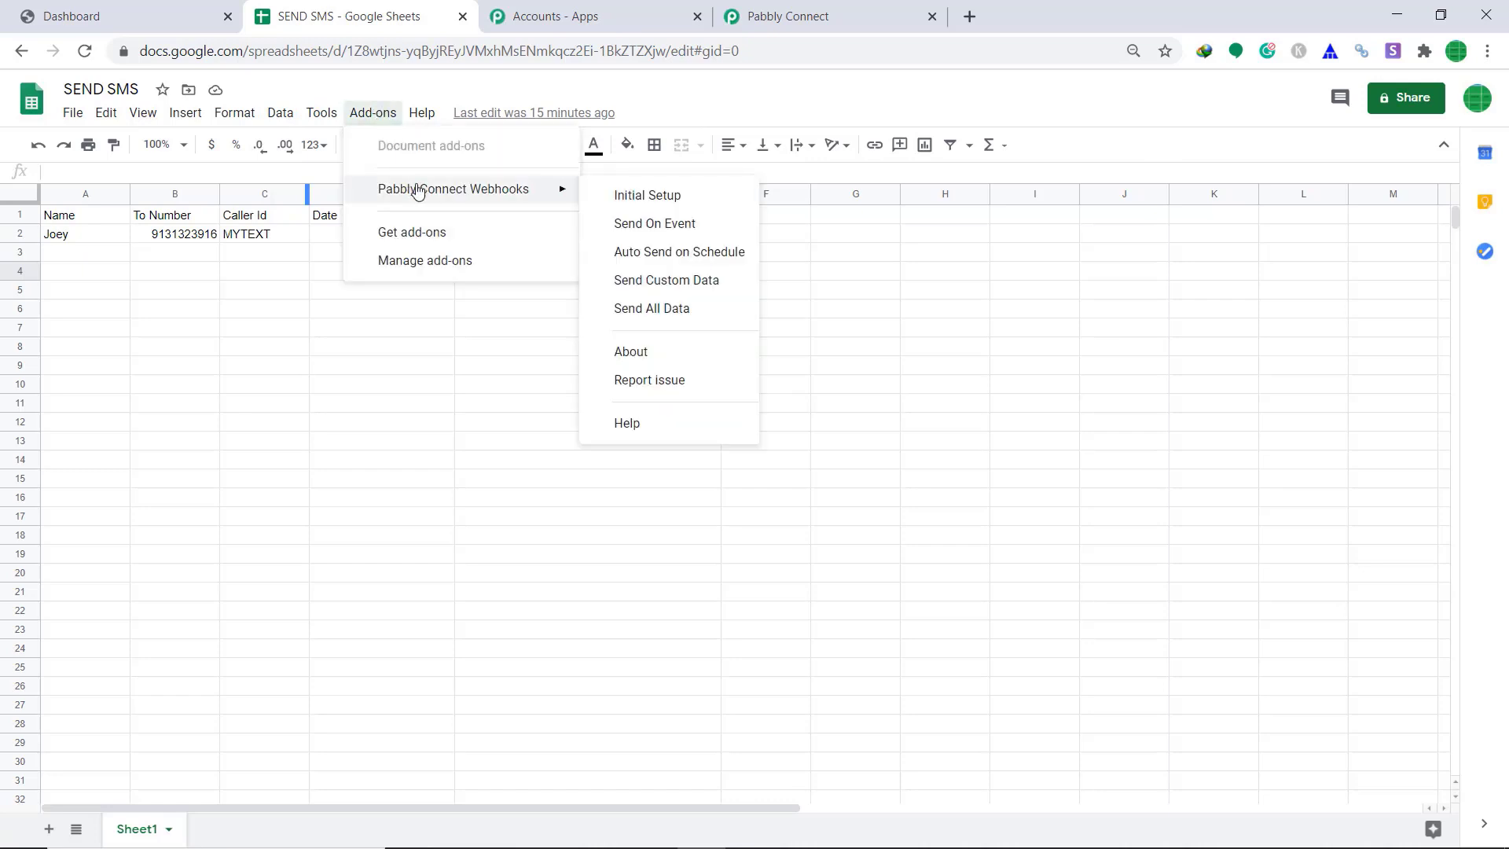
left_click(659, 206)
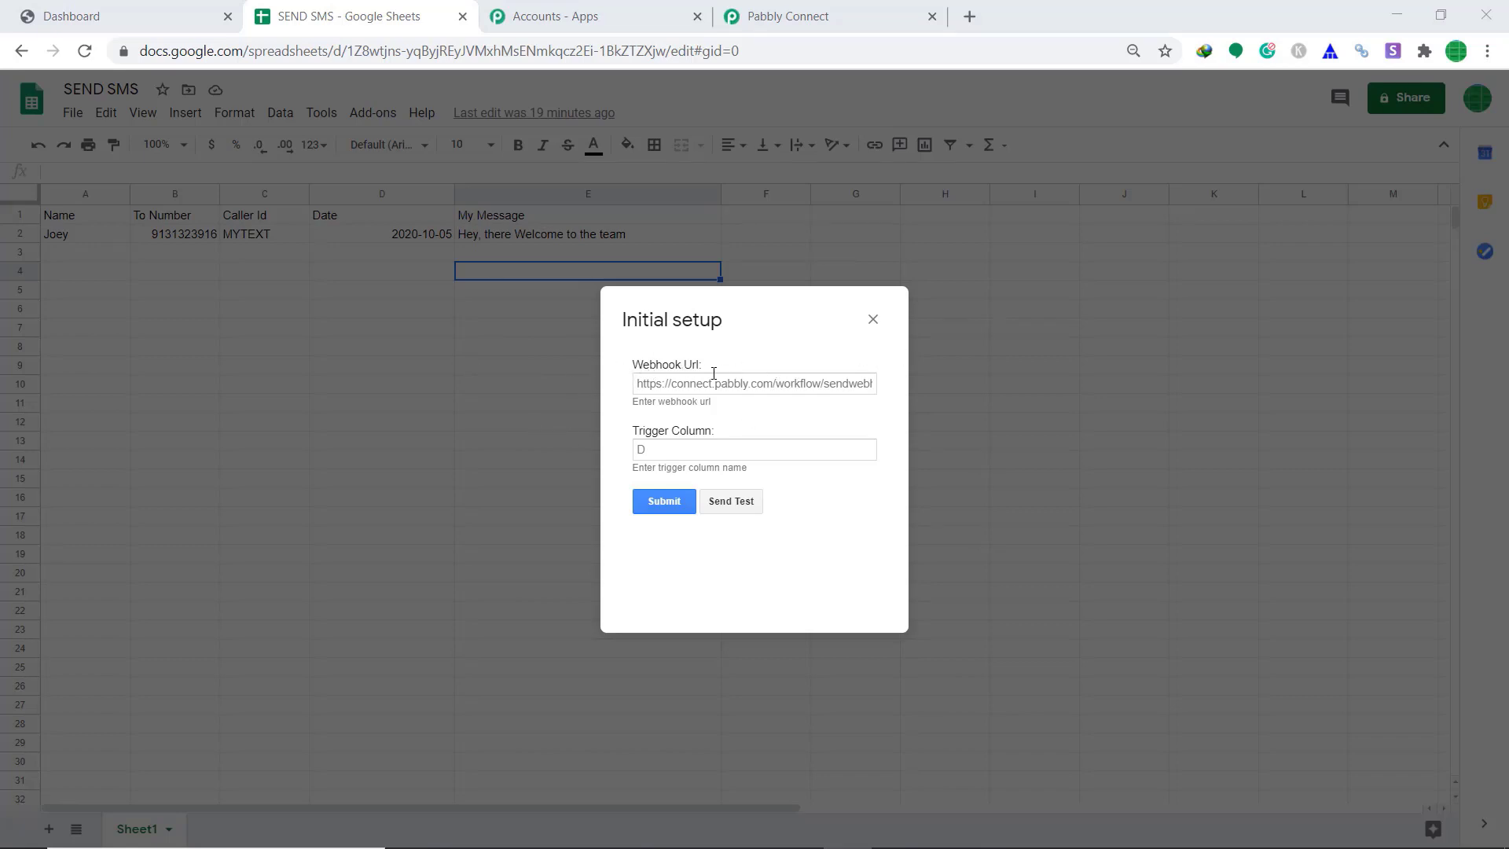
left_click(809, 14)
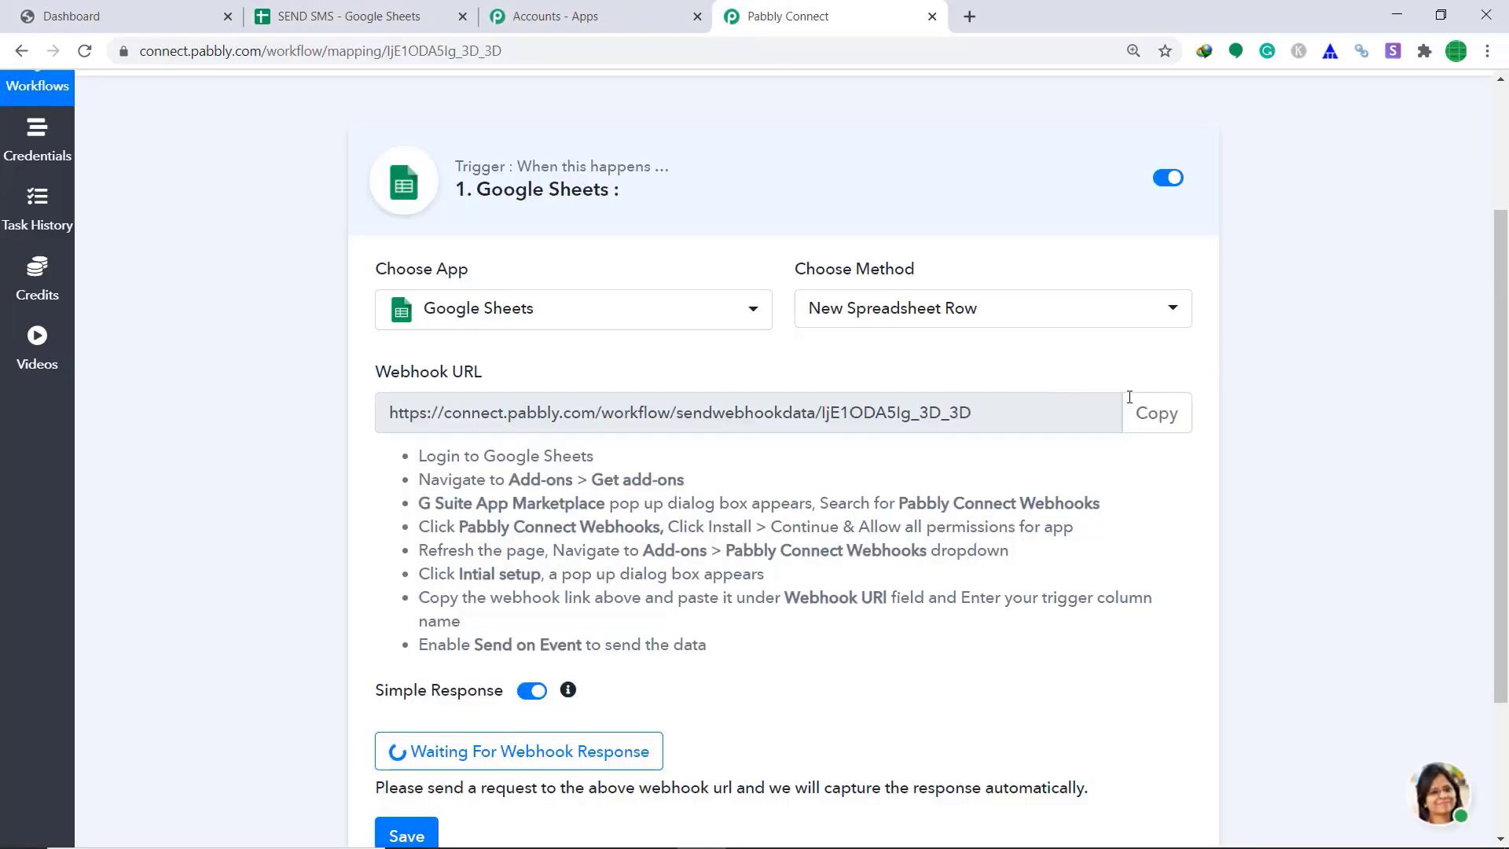
left_click(1174, 419)
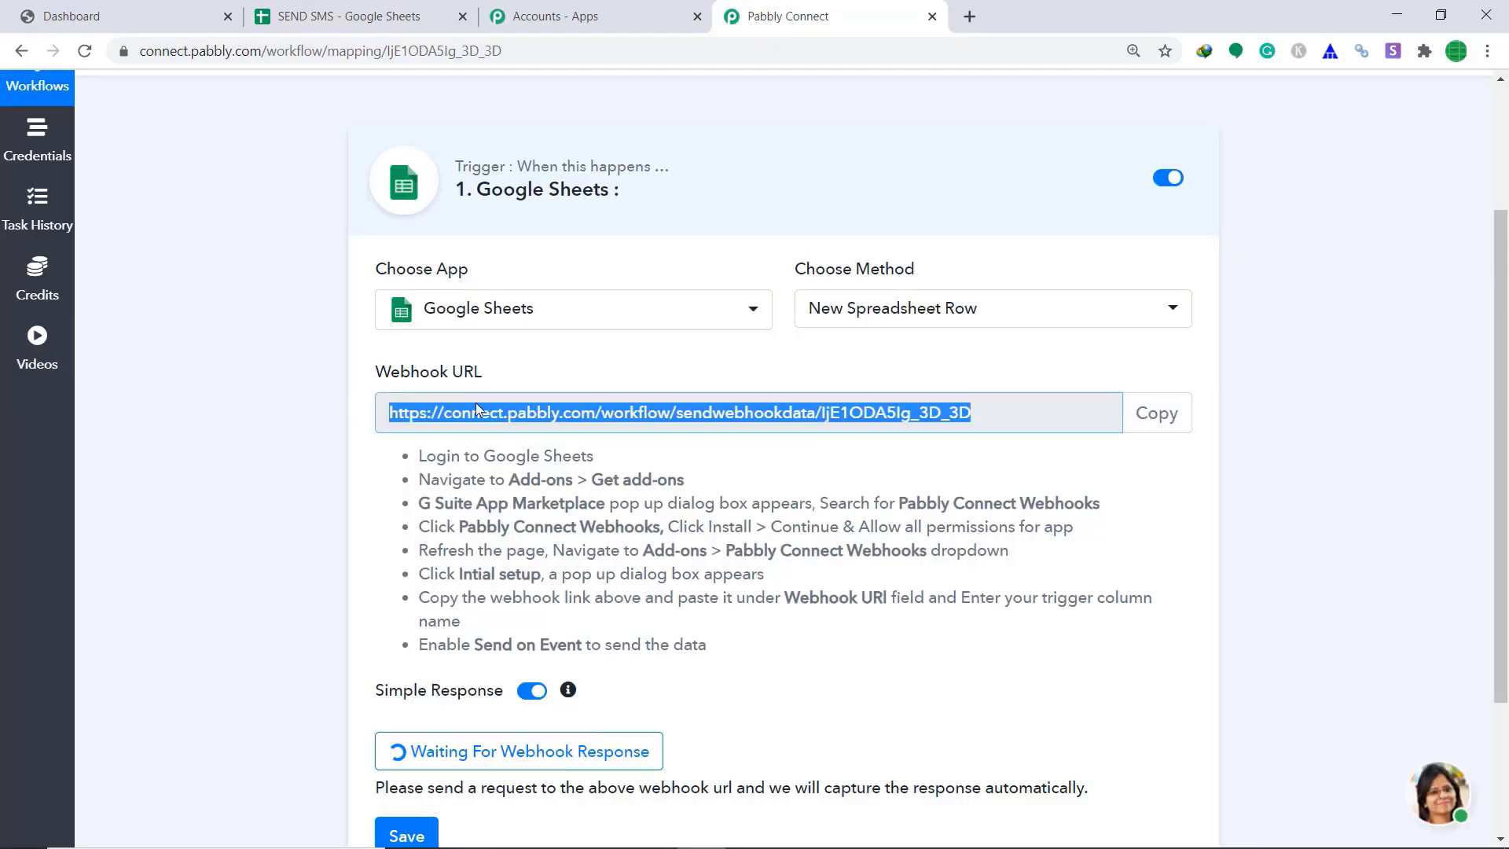
left_click(339, 9)
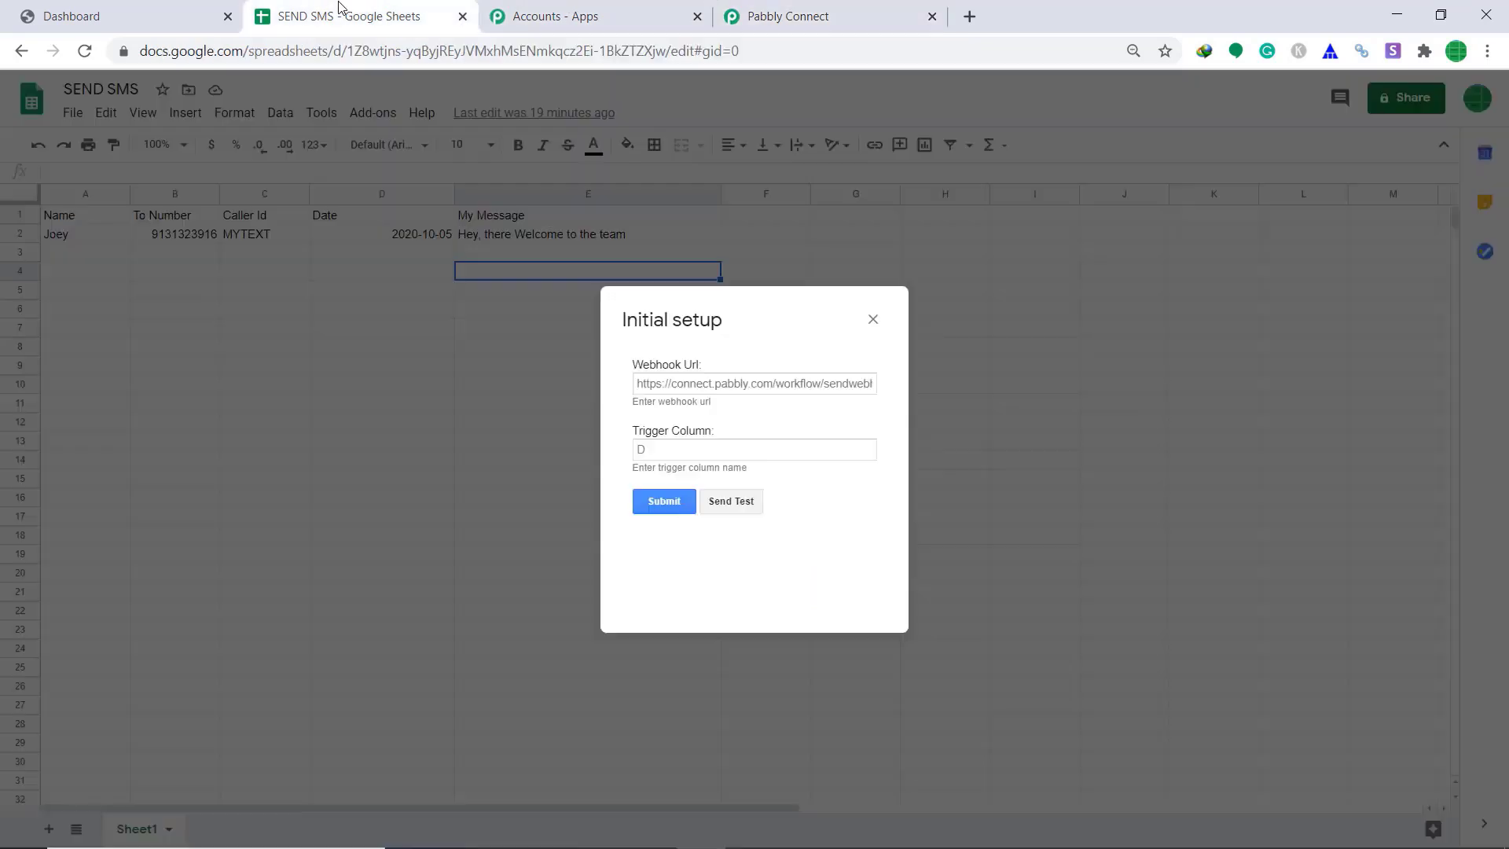
left_click(680, 383)
right_click(680, 383)
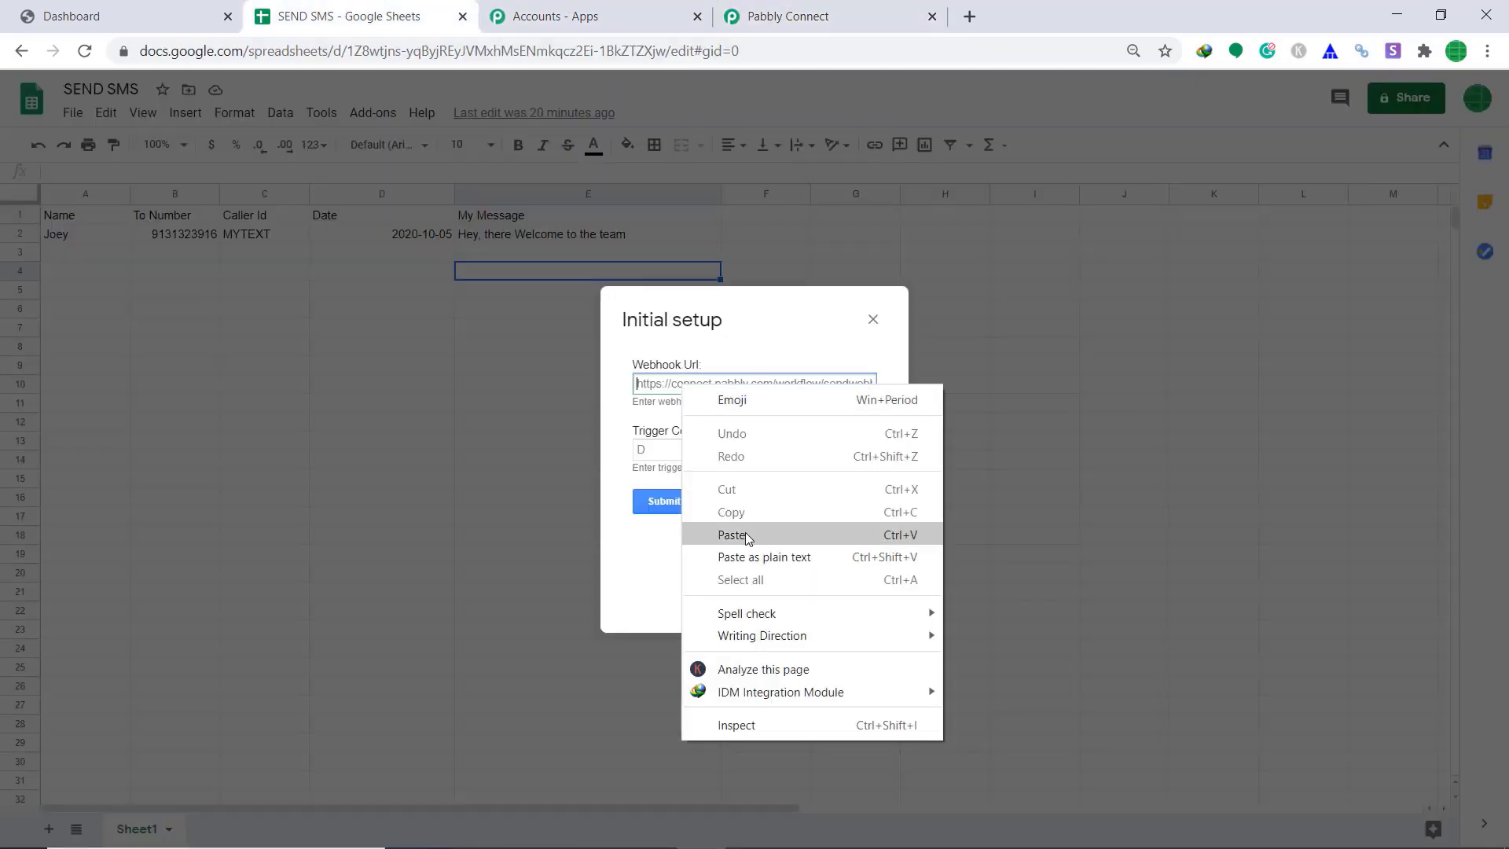
left_click(747, 537)
Set the trigger column to E and send test data to the webhook
left_click(659, 451)
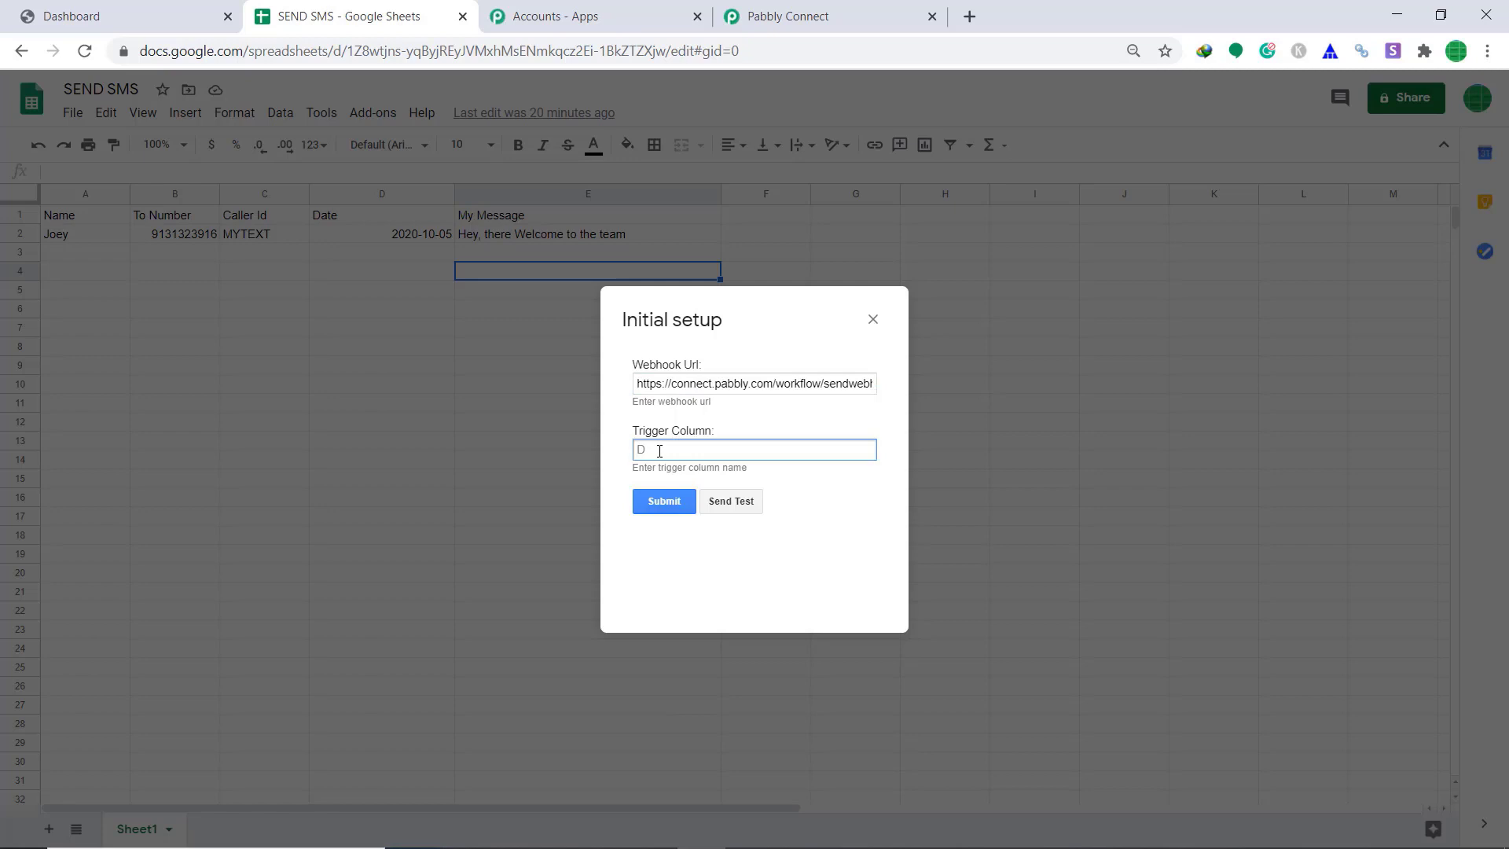
type("E")
left_click(731, 502)
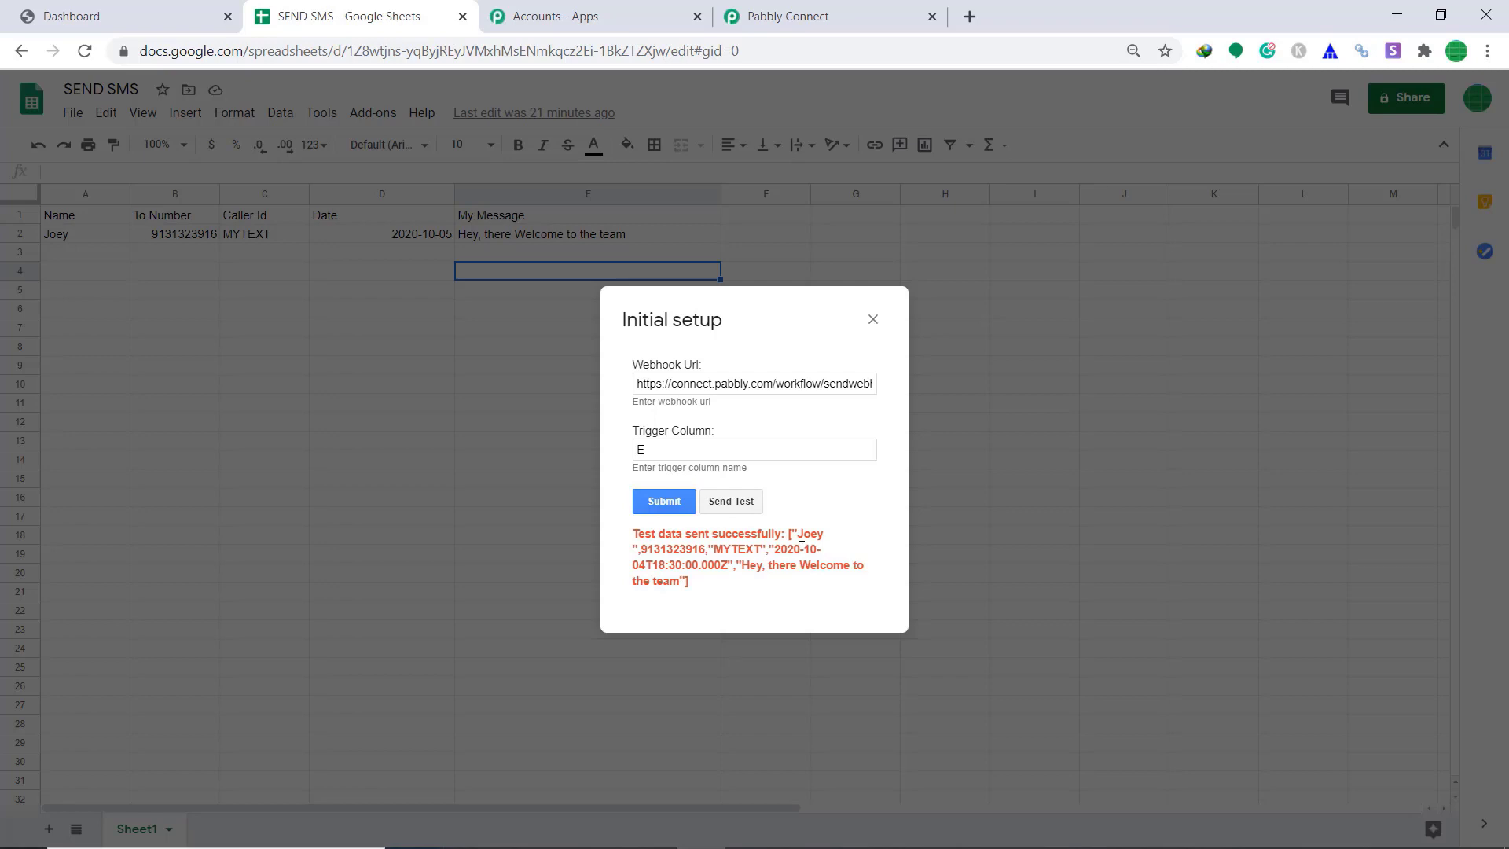
Review the captured sheet row fields in the trigger and add an action step below it
left_click(798, 12)
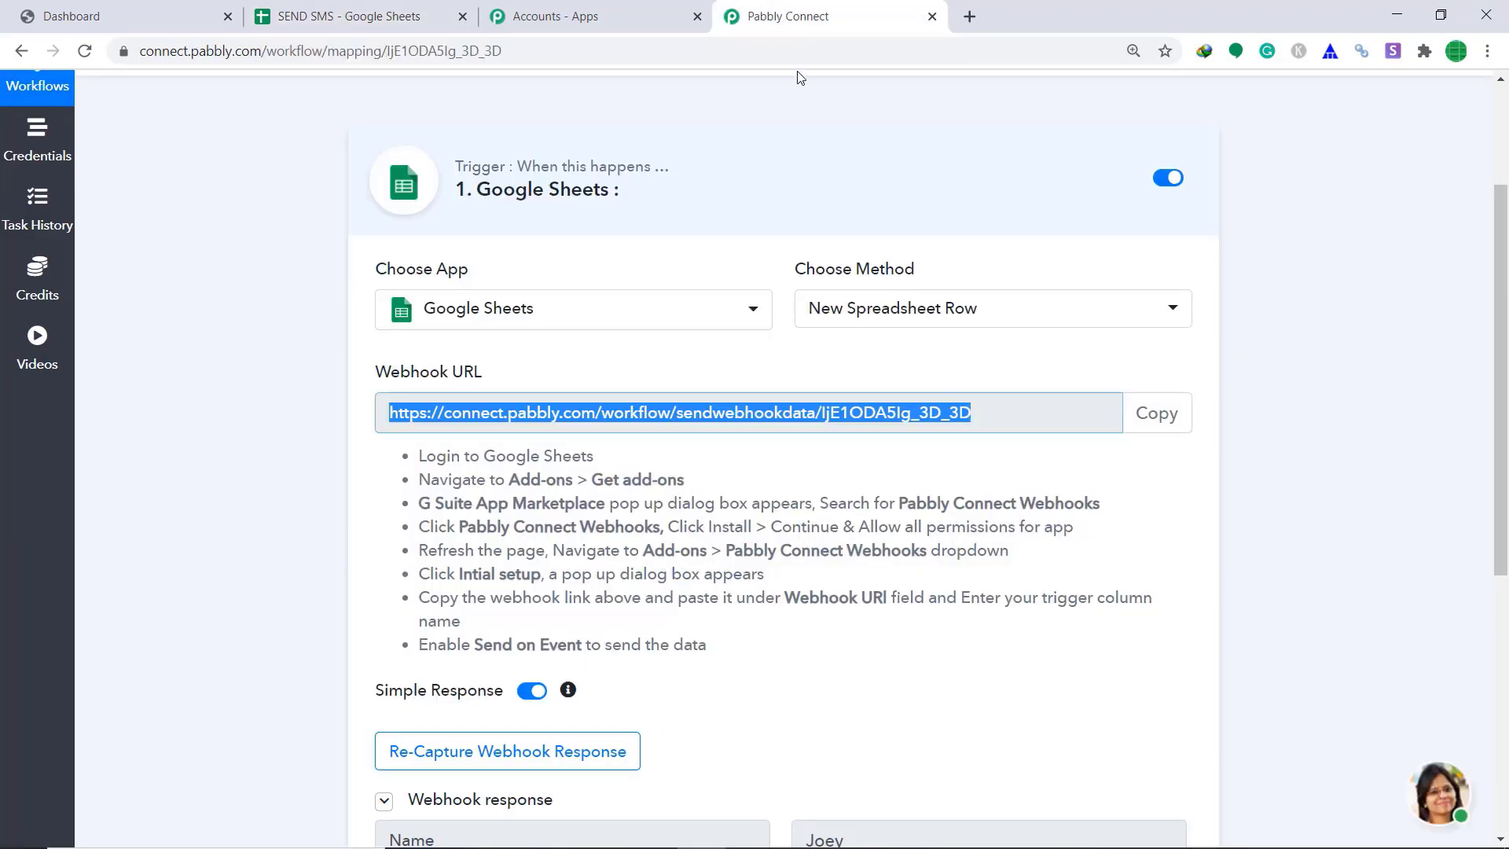
scroll(975, 371, "down", 3)
scroll(975, 371, "down", 3)
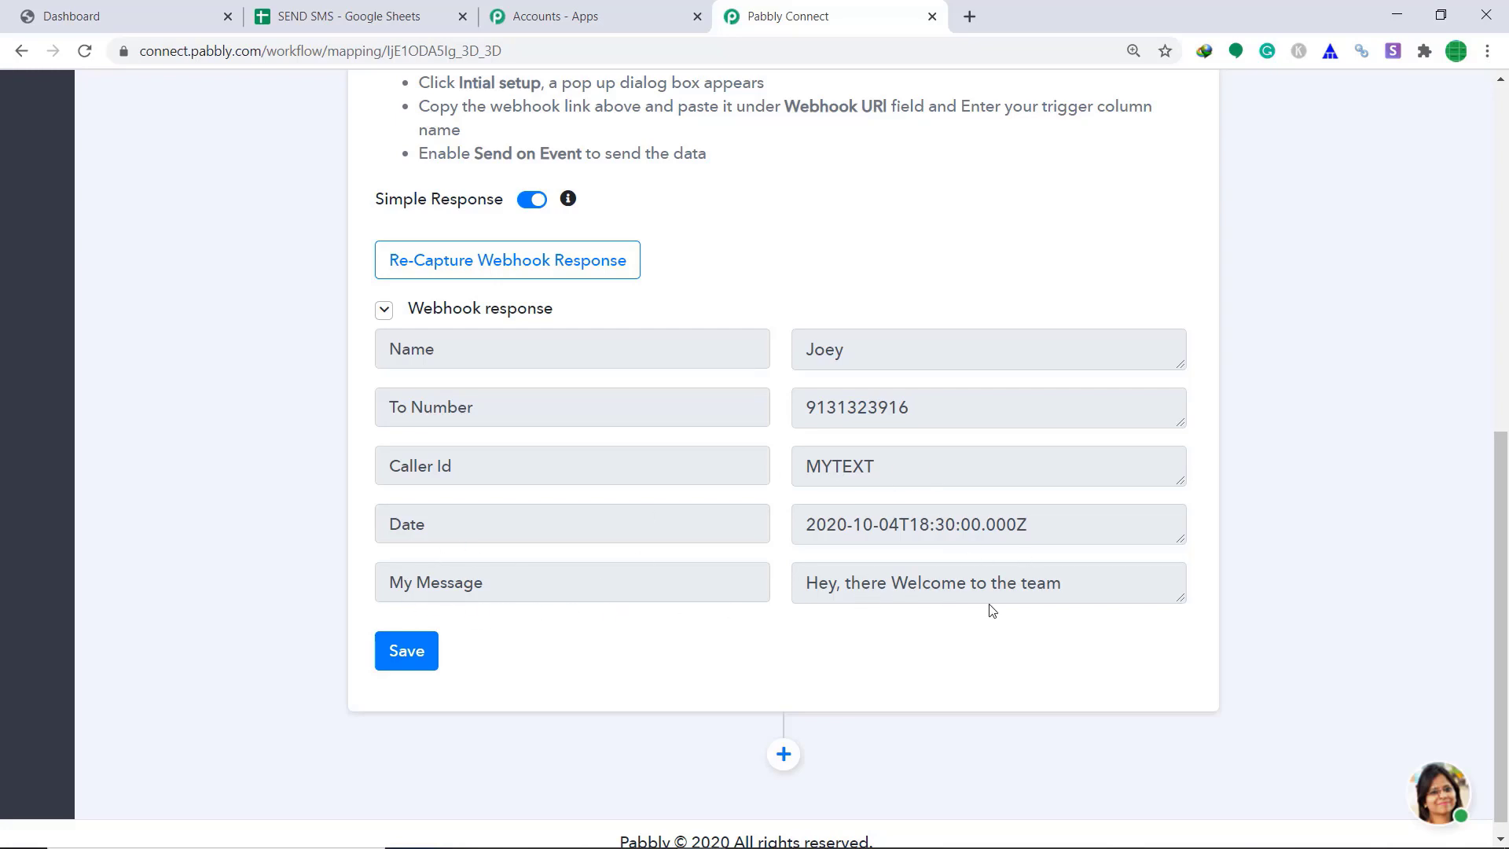
scroll(923, 456, "down", 1)
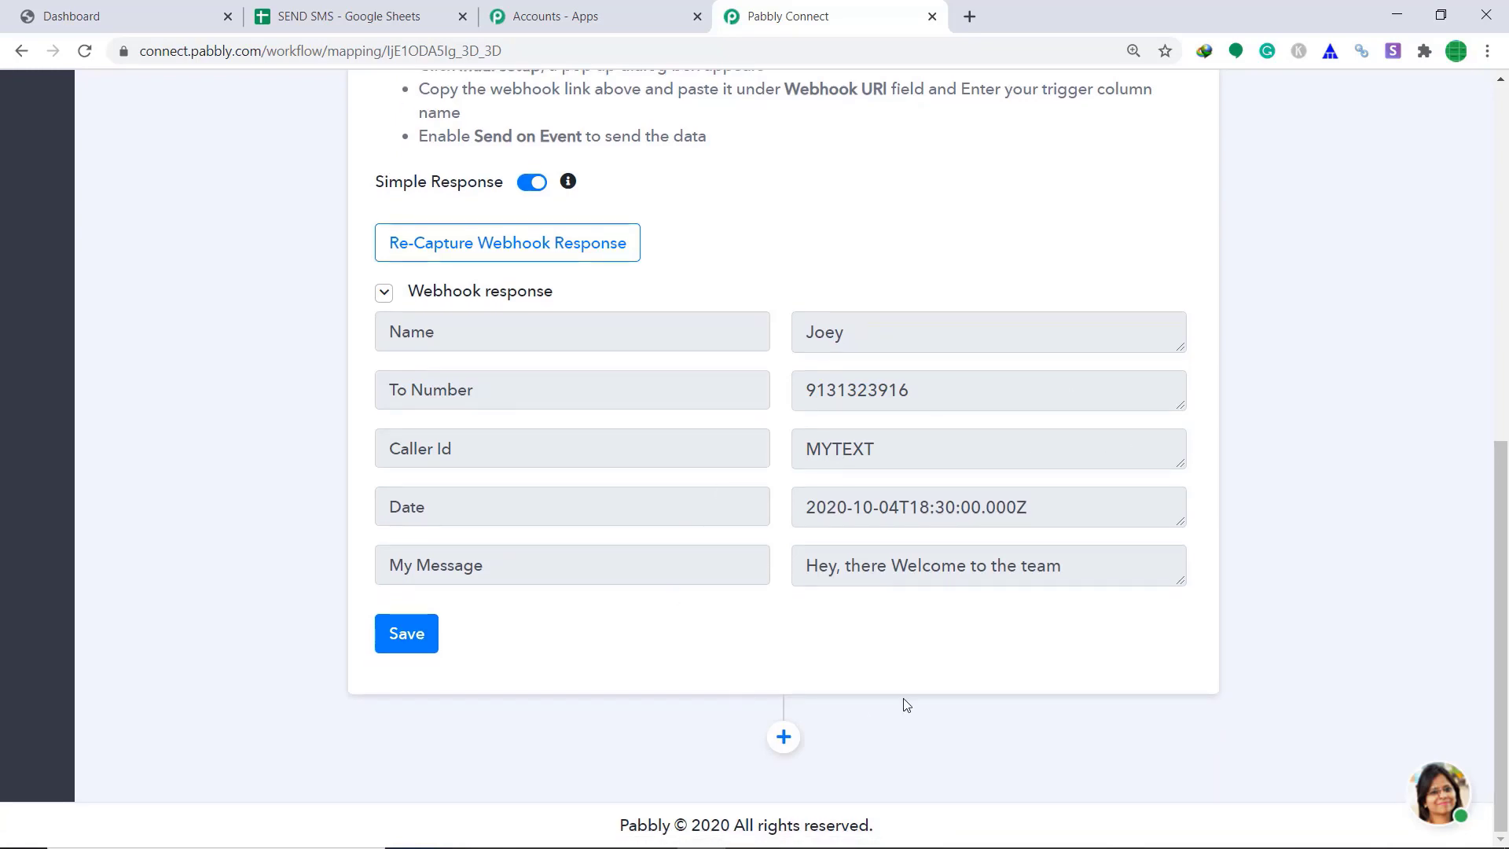
left_click(784, 736)
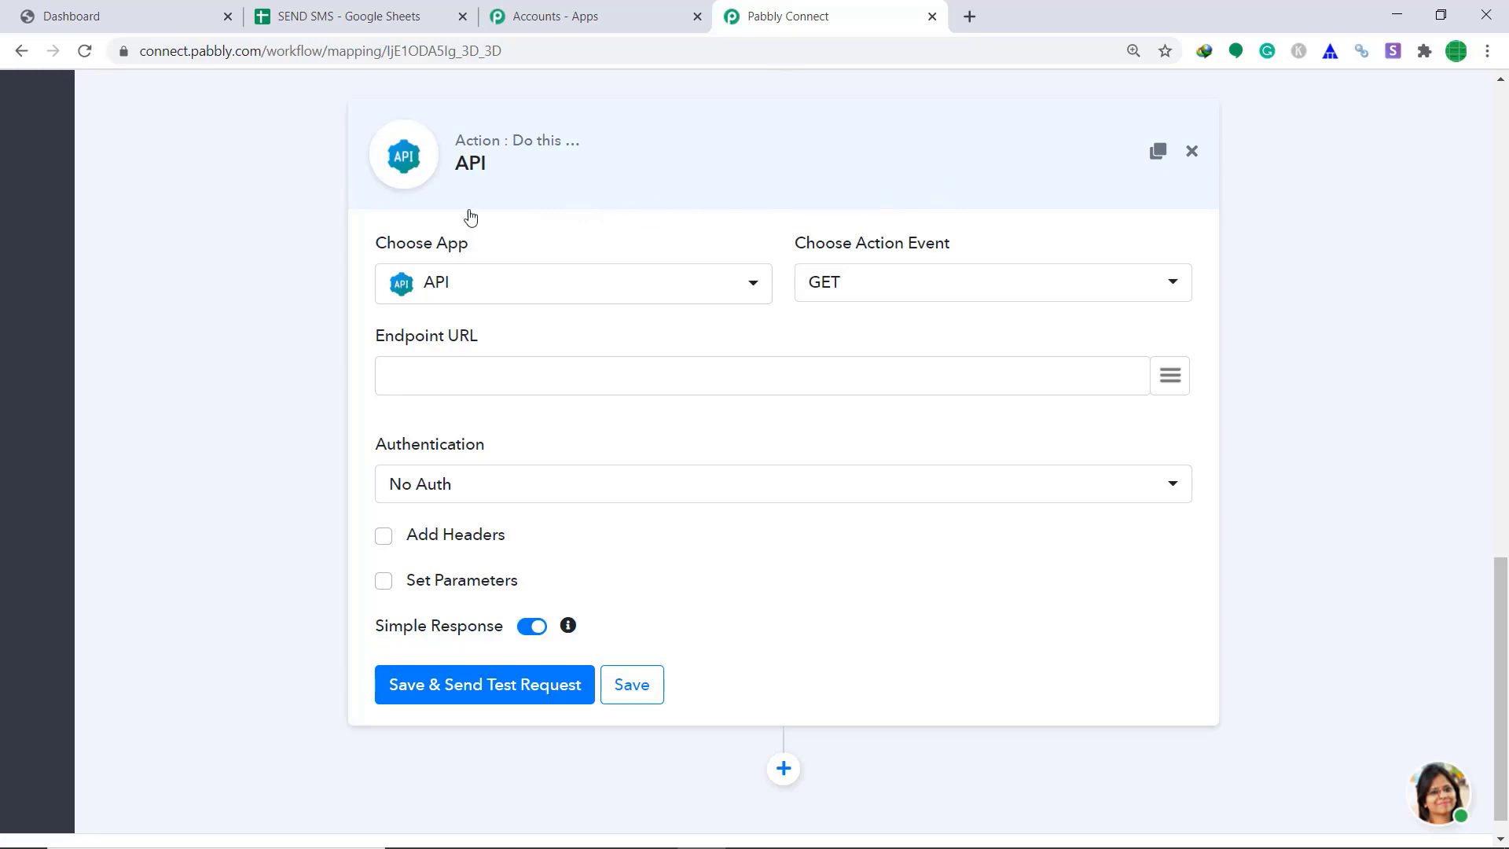
Choose SmsHorizon as the action app, keeping the Send SMS method
left_click(660, 289)
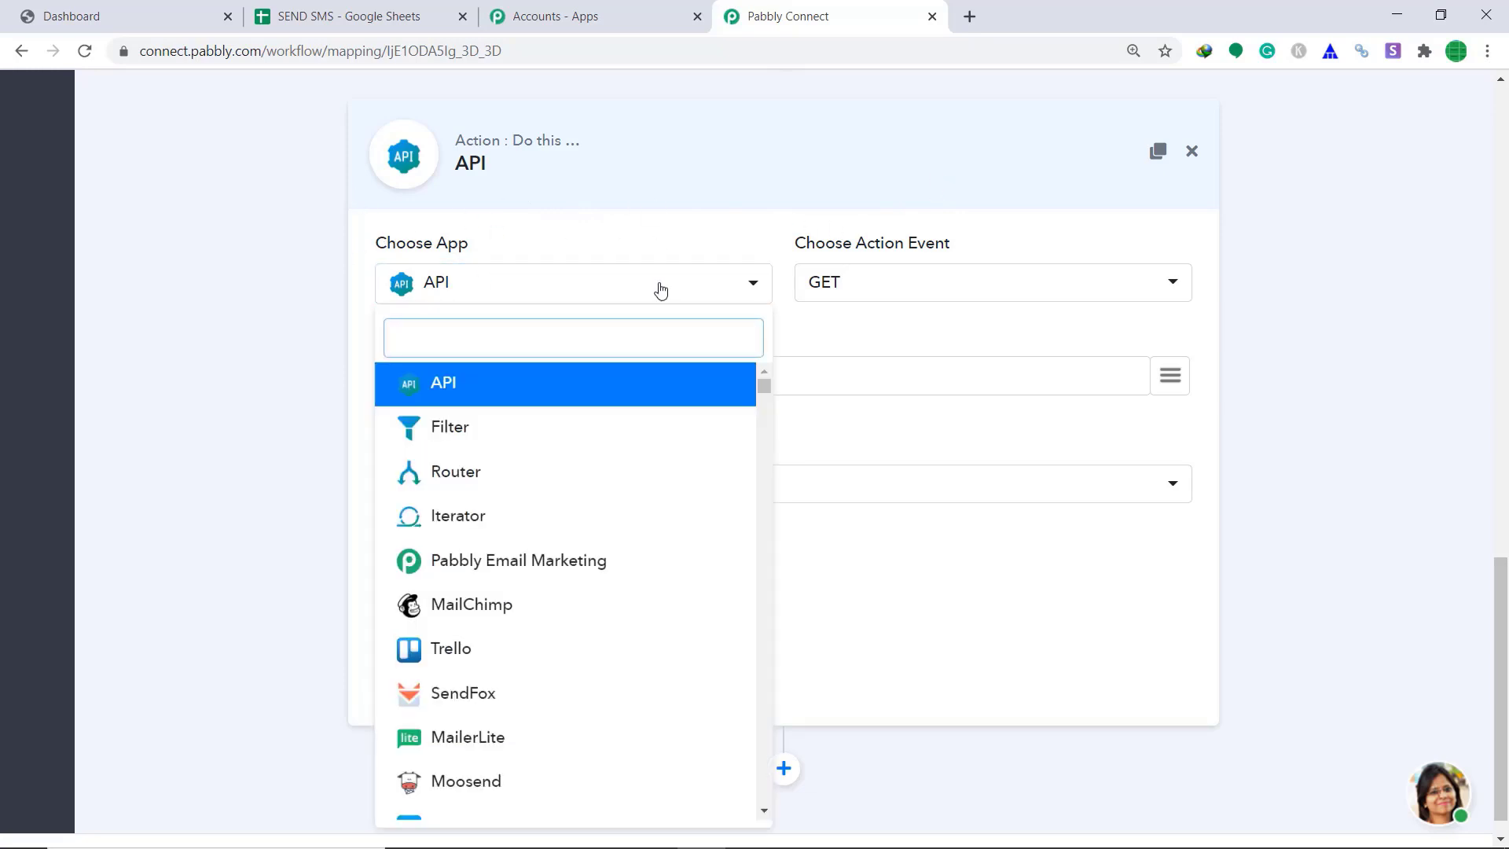
type("SMS")
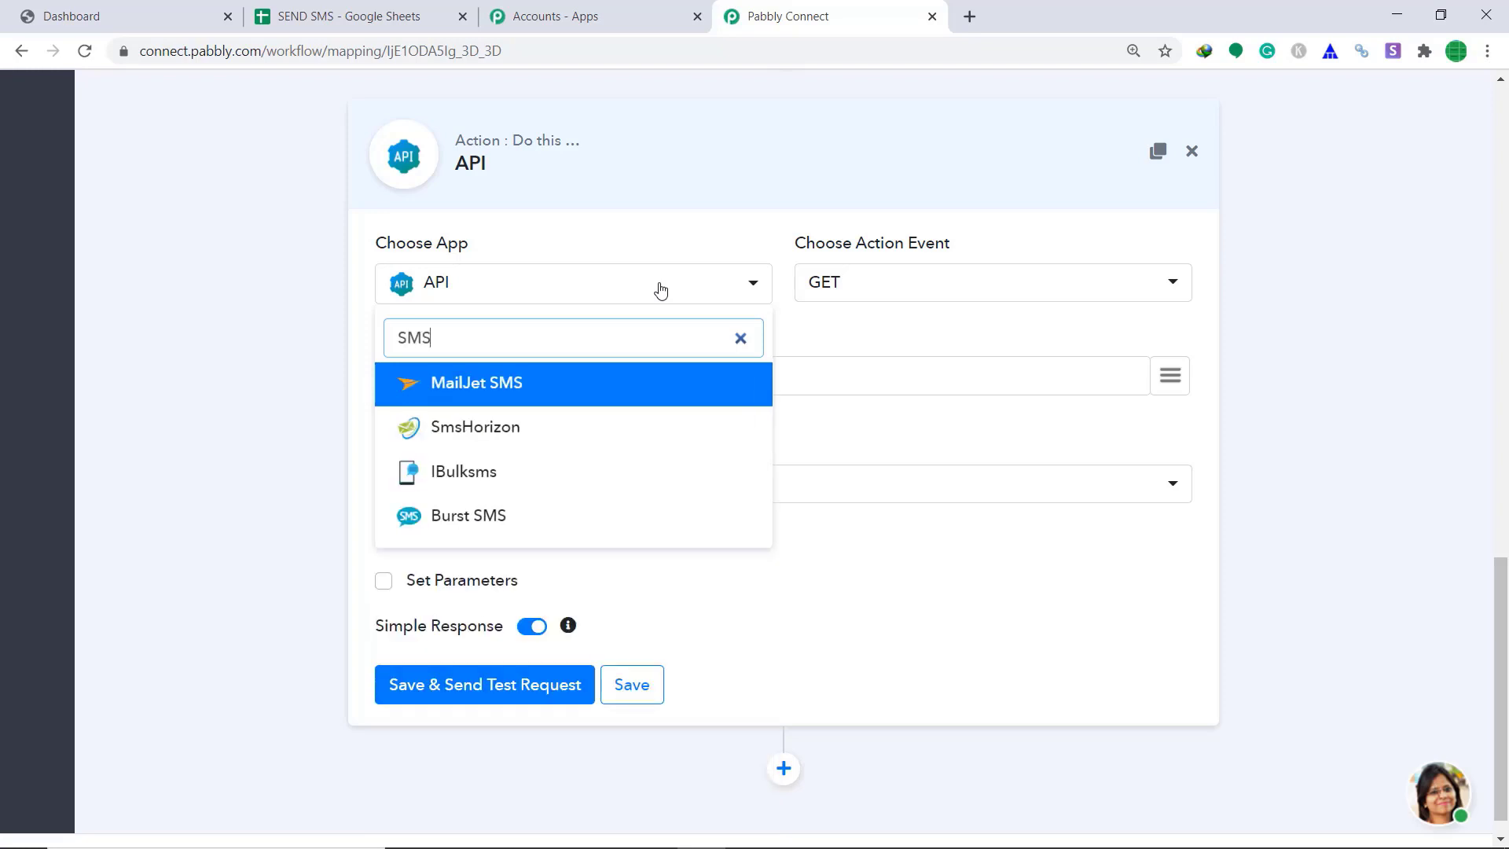
left_click(590, 426)
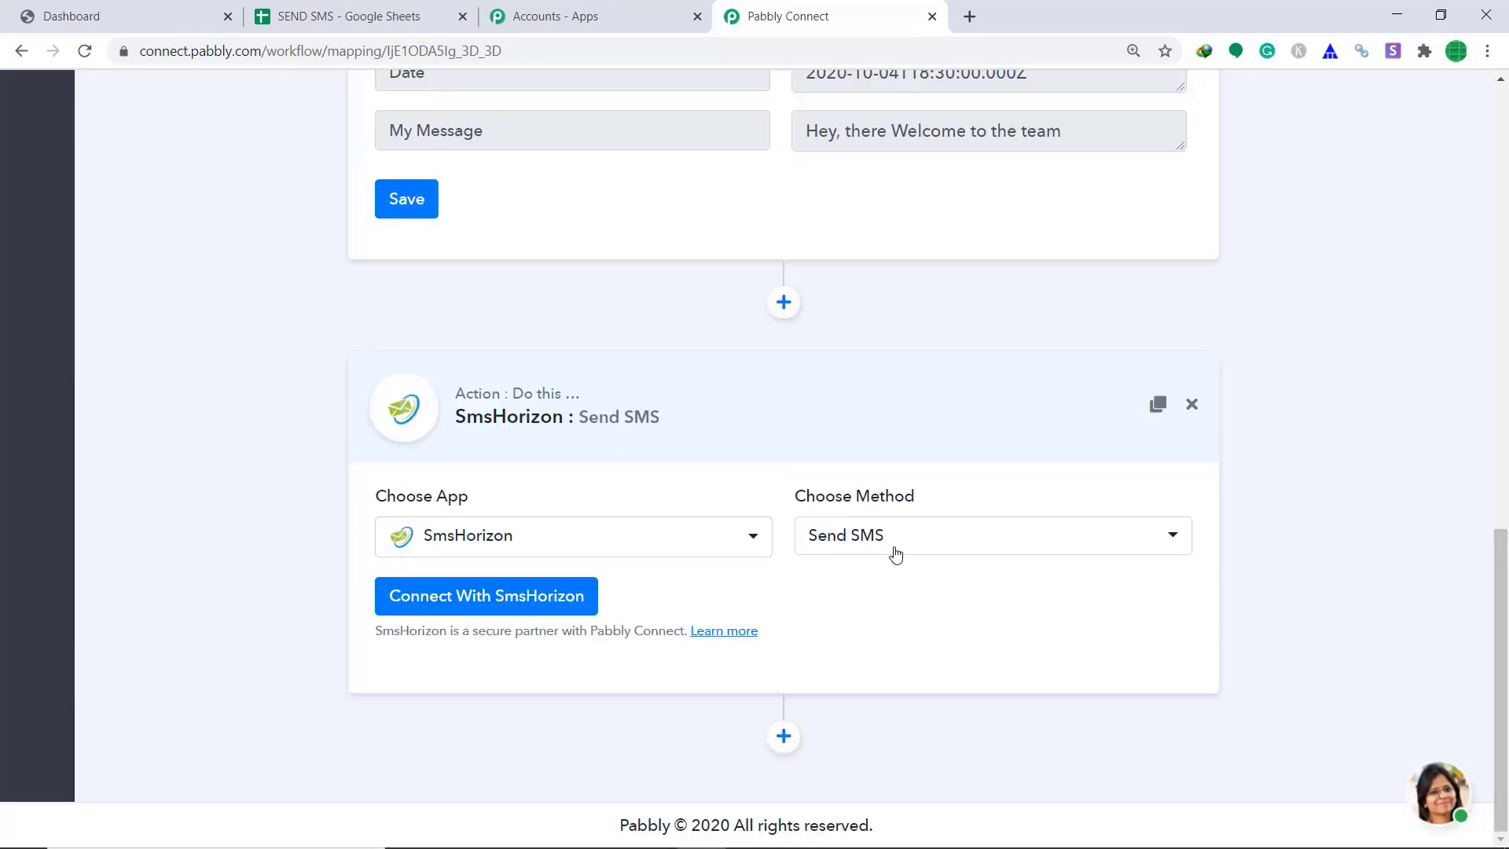
Begin connecting SmsHorizon to reveal the username and API key fields, then go to the SmsHorizon dashboard
left_click(533, 602)
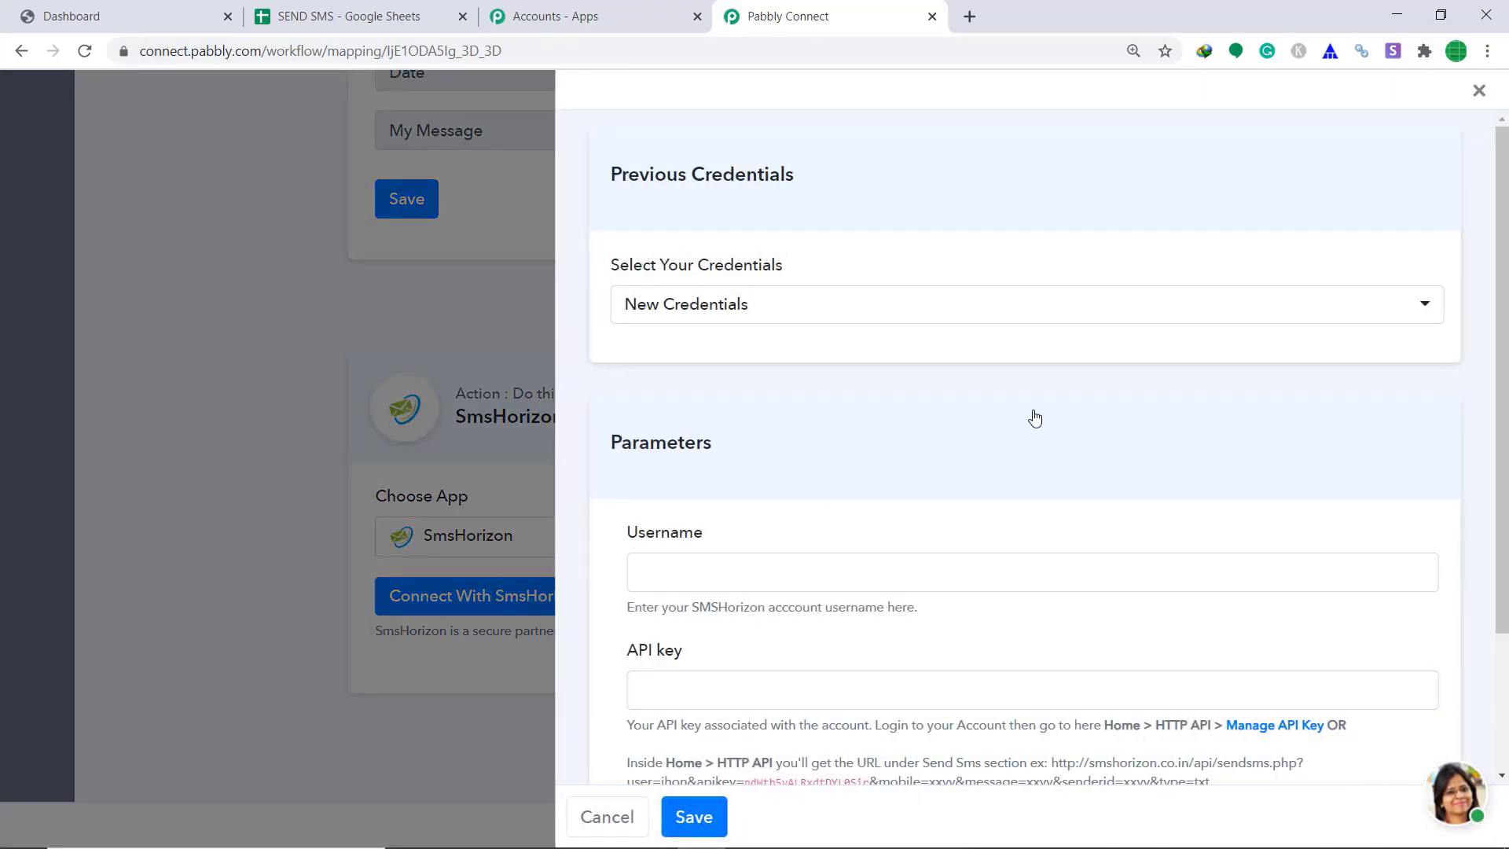
scroll(1035, 419, "down", 2)
scroll(906, 331, "up", 1)
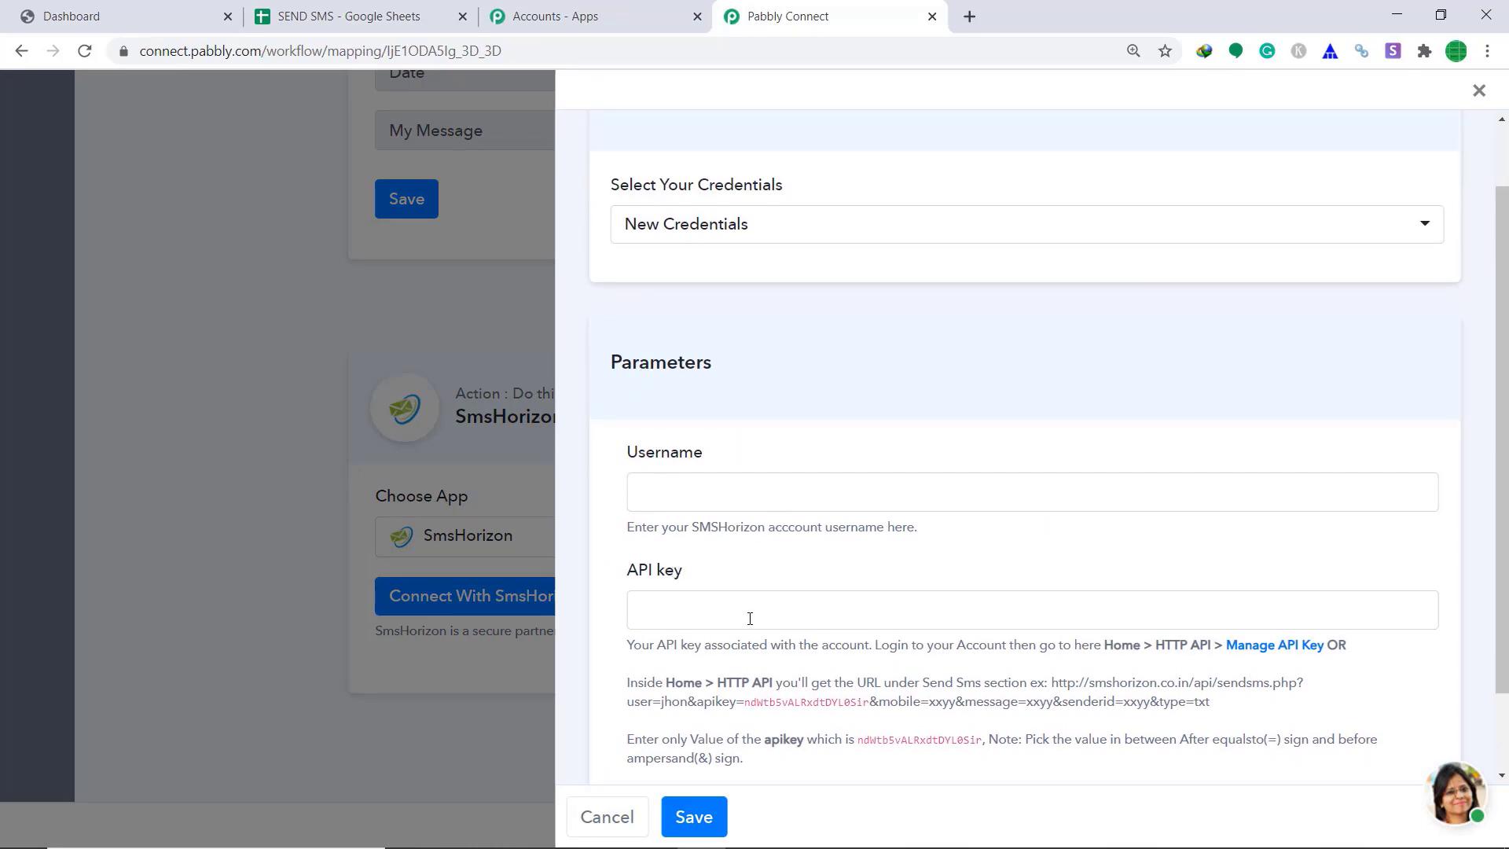
left_click(105, 11)
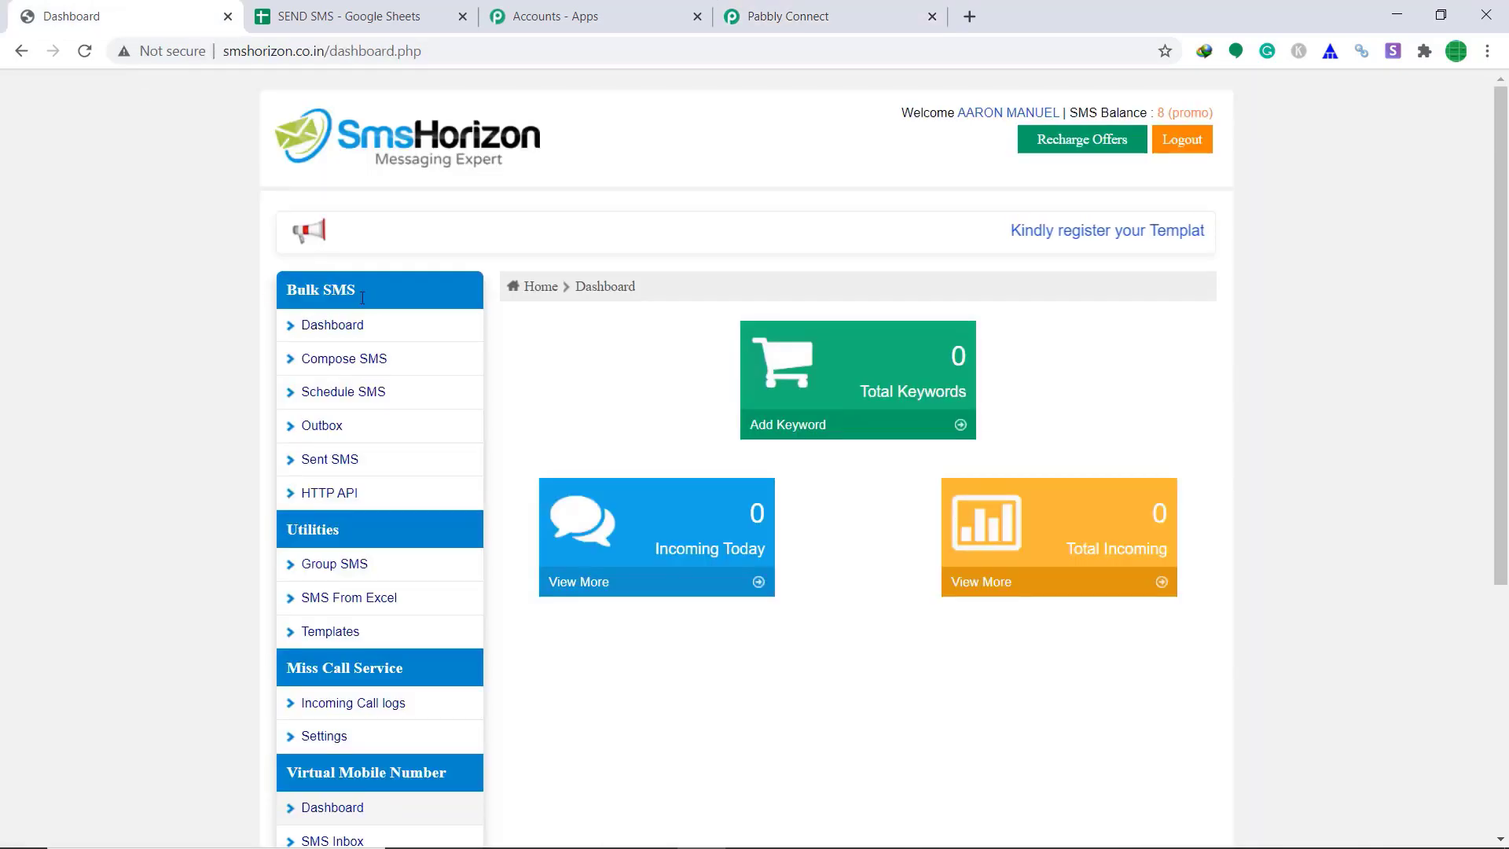
Copy the account username from SmsHorizon's API keys page into Pabbly's Username field
left_click(331, 496)
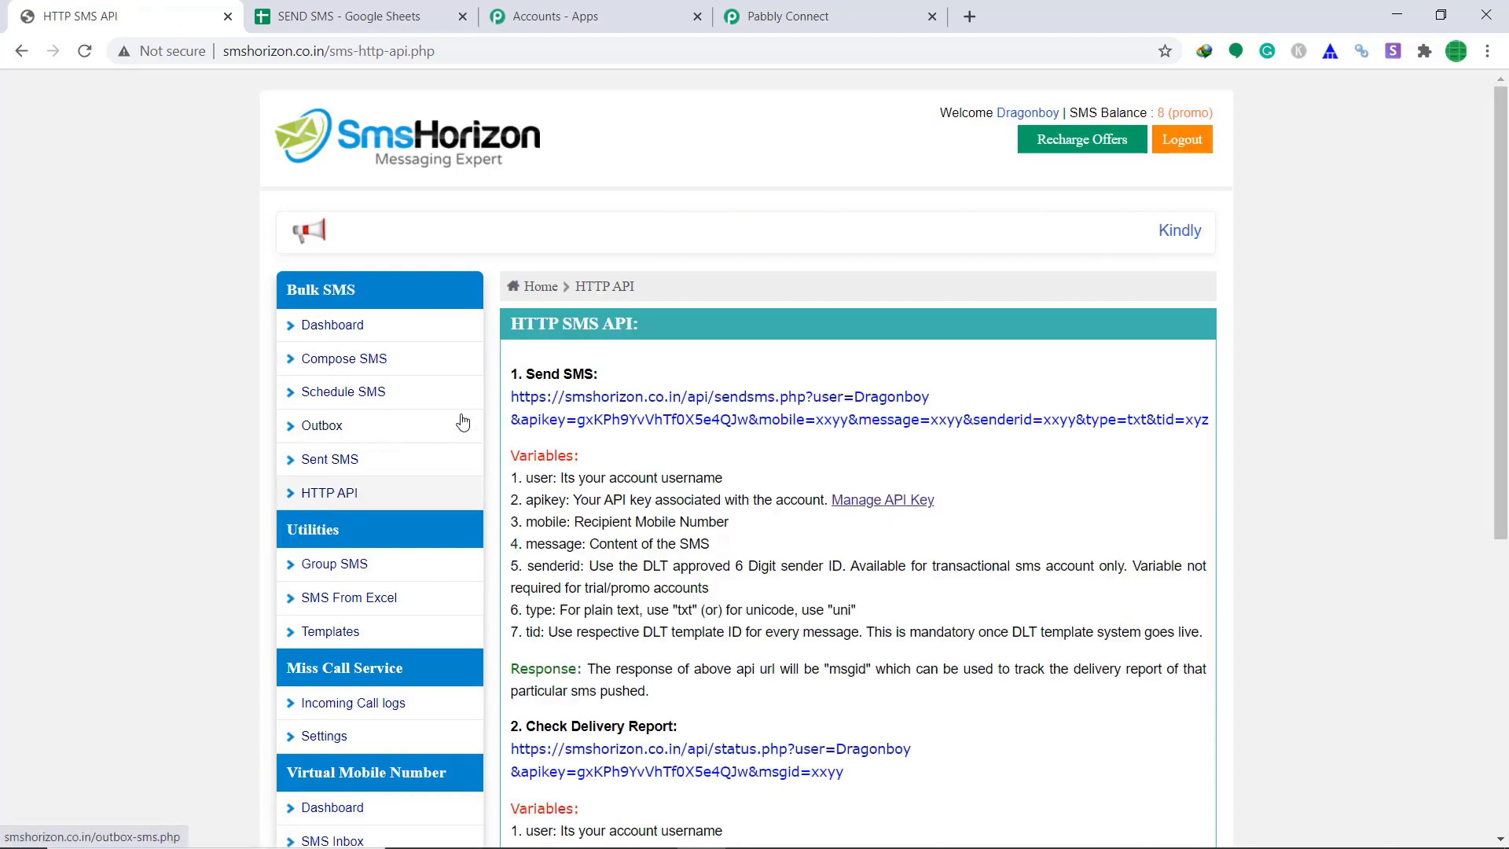
scroll(764, 412, "down", 1)
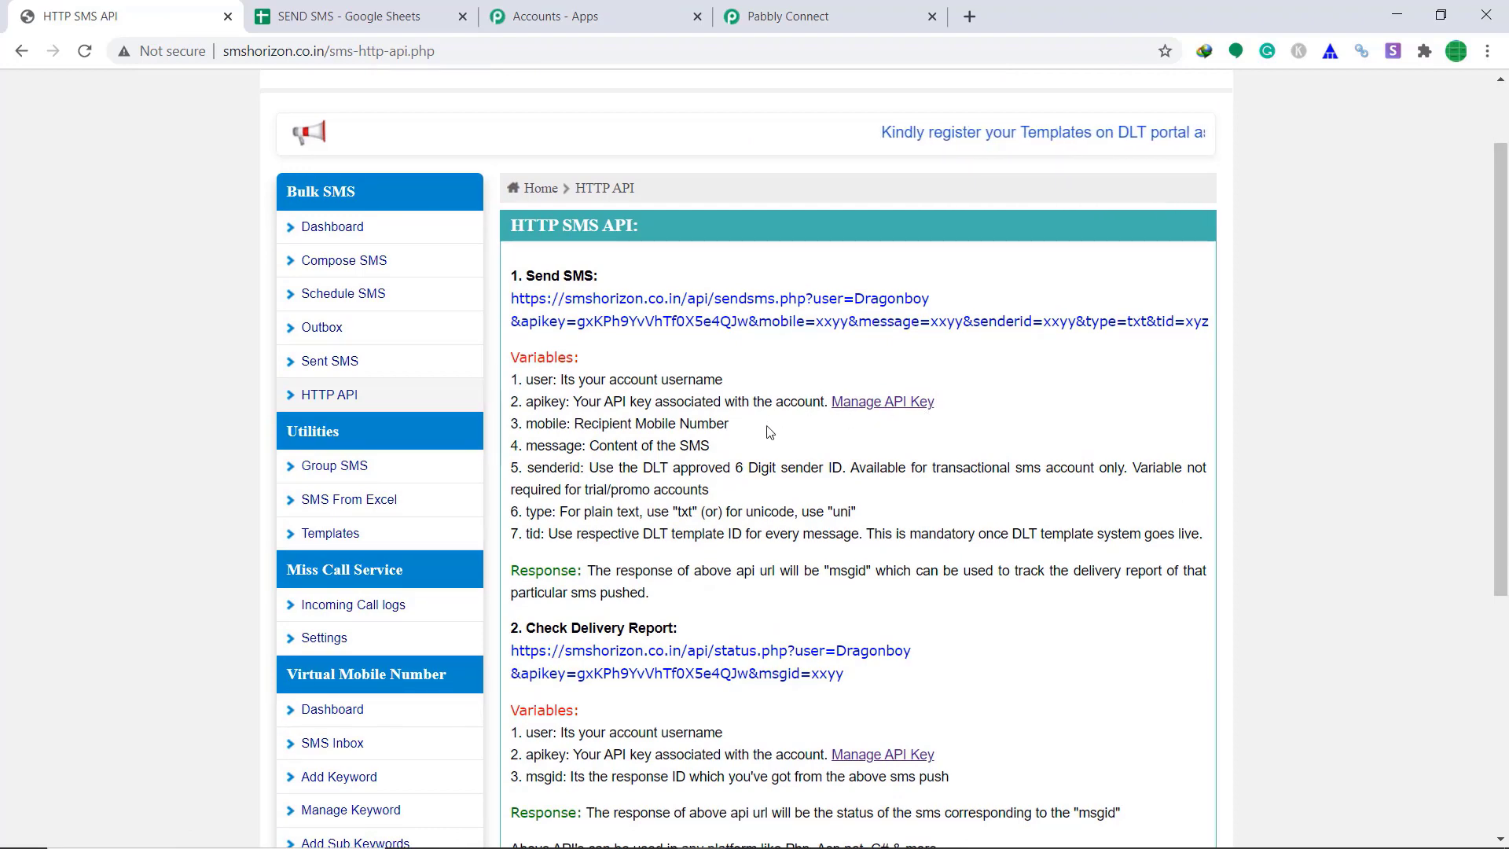
left_click(886, 405)
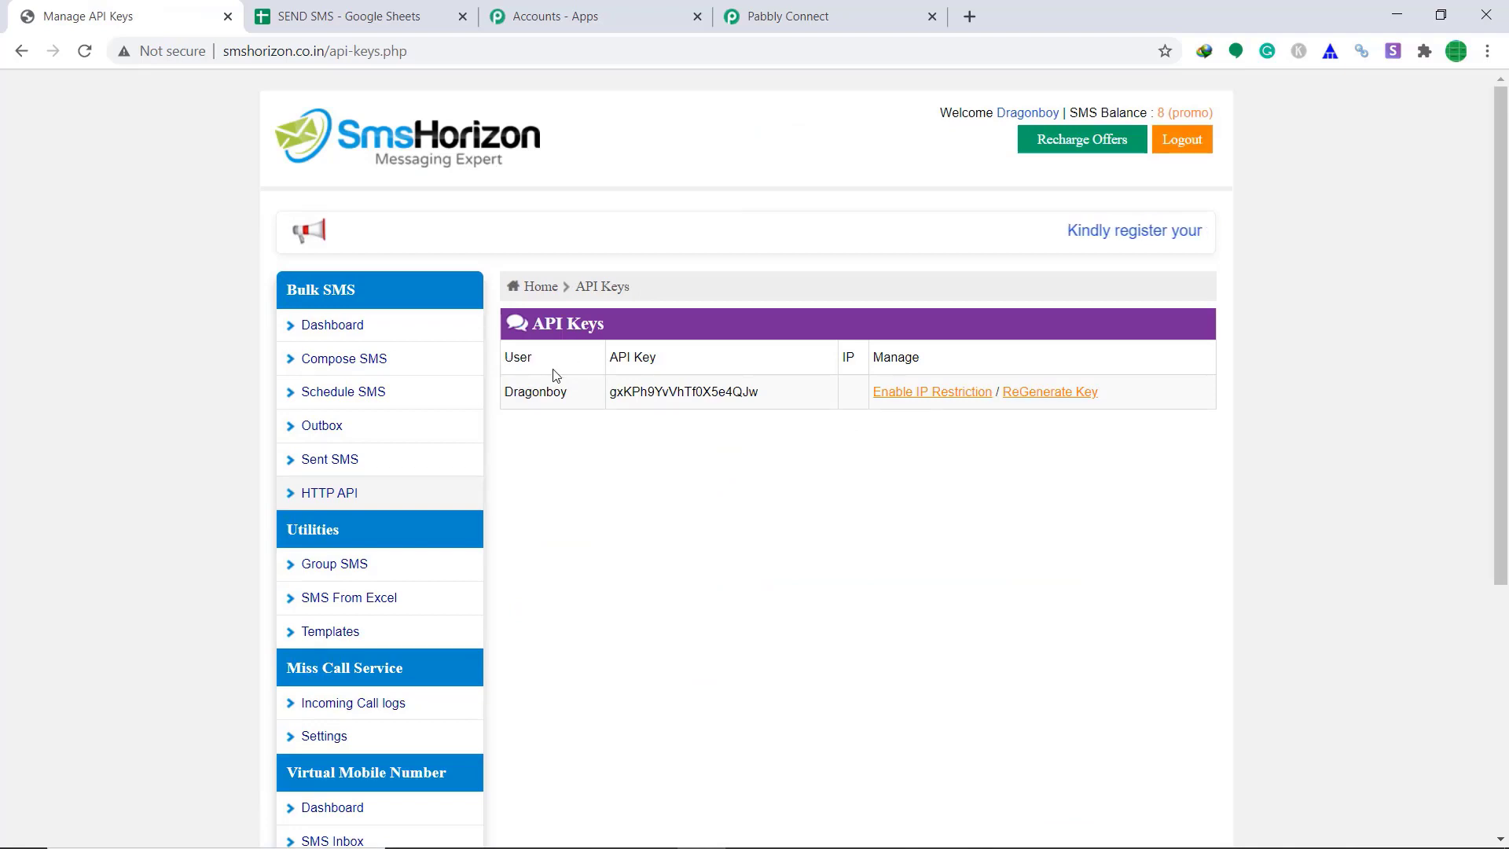
left_click_drag(572, 397, 504, 393)
right_click(525, 402)
left_click(528, 409)
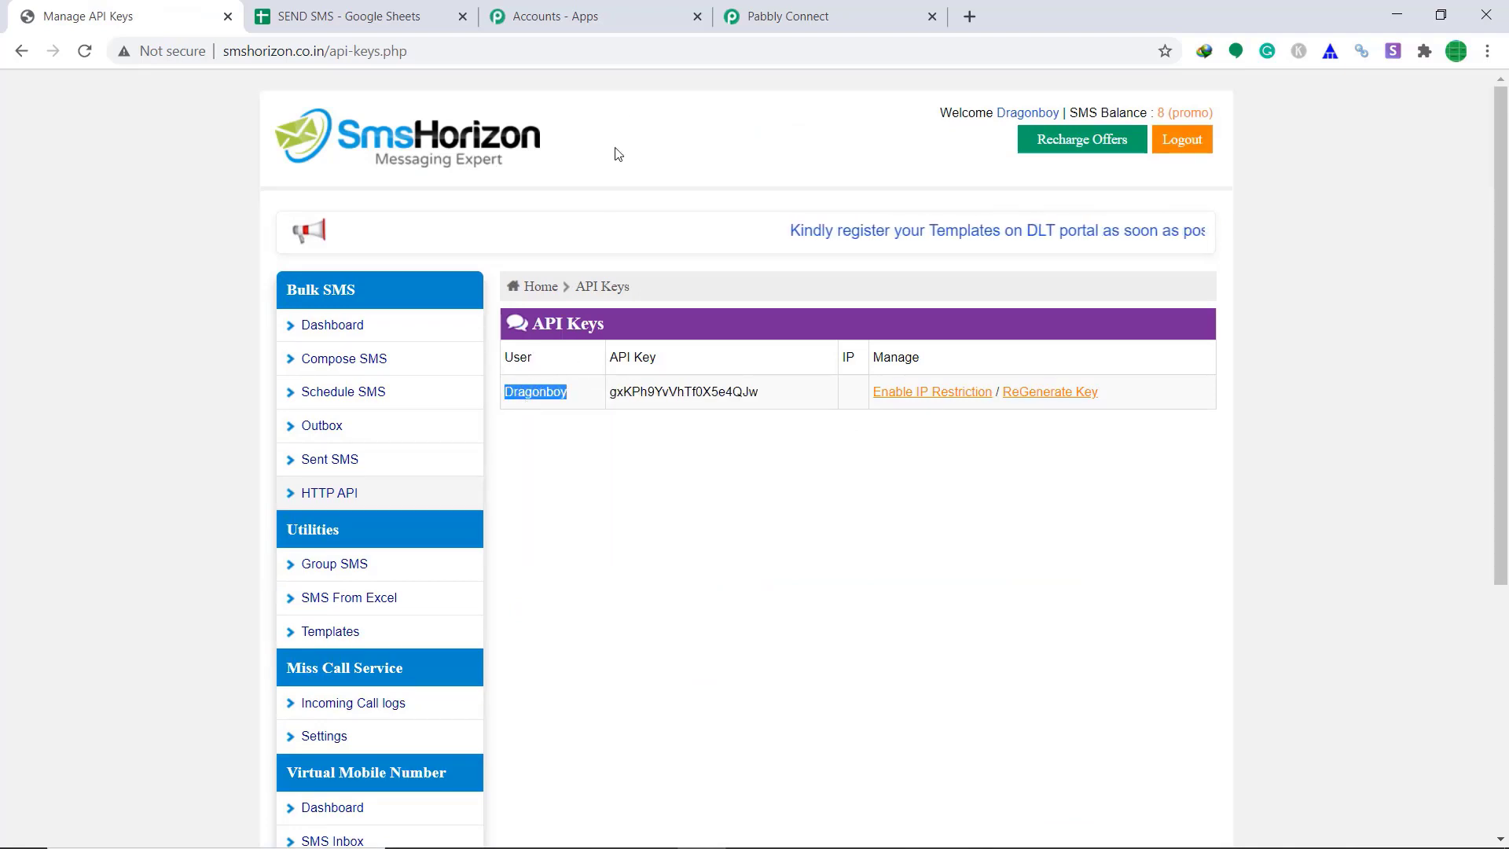
left_click(789, 16)
left_click(770, 498)
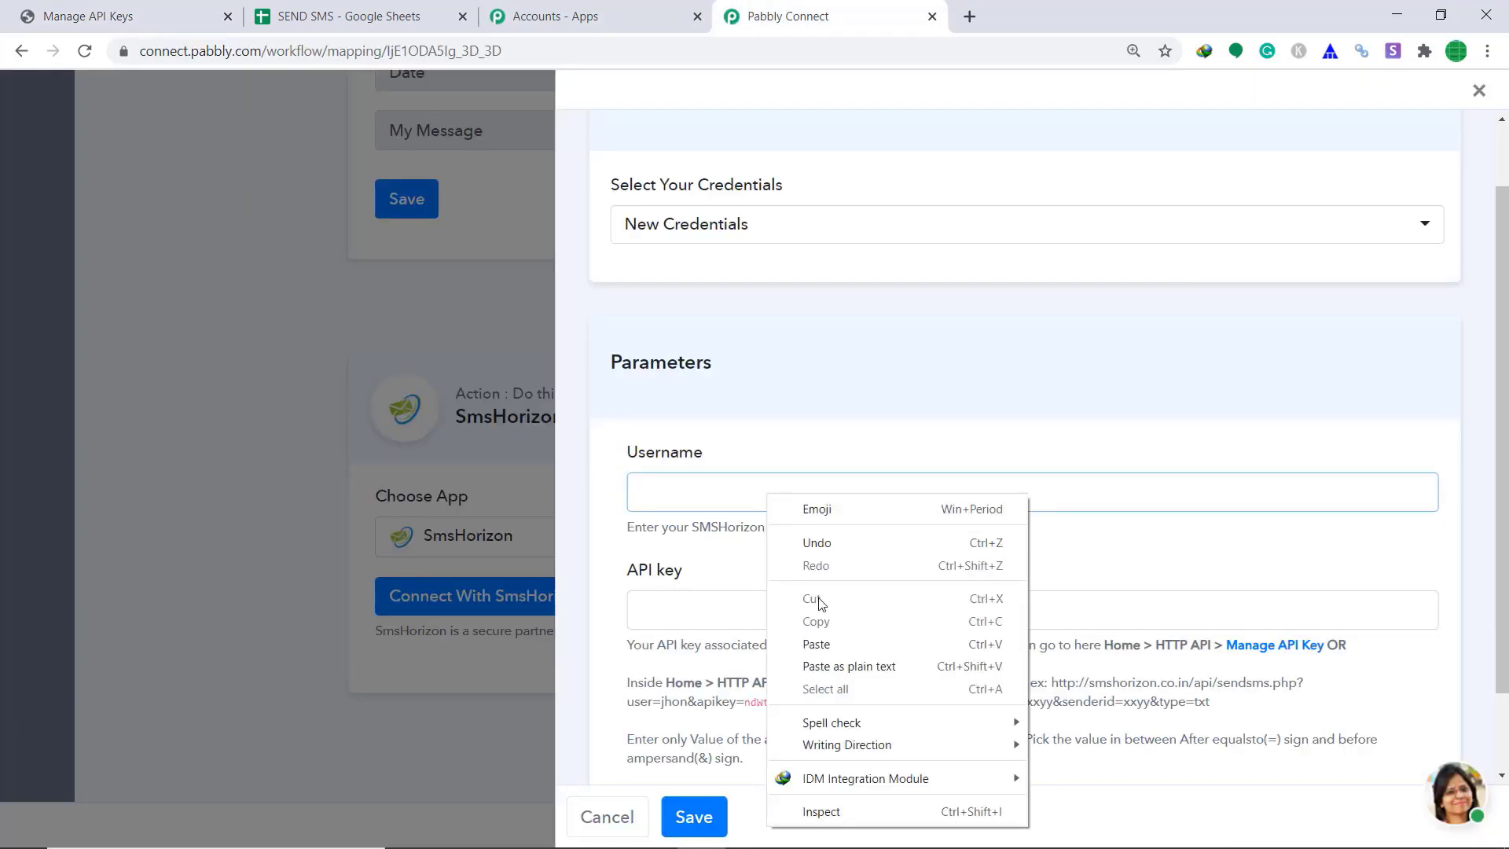
left_click(825, 641)
Copy the SmsHorizon API key into the API key field and save the credentials
left_click(96, 10)
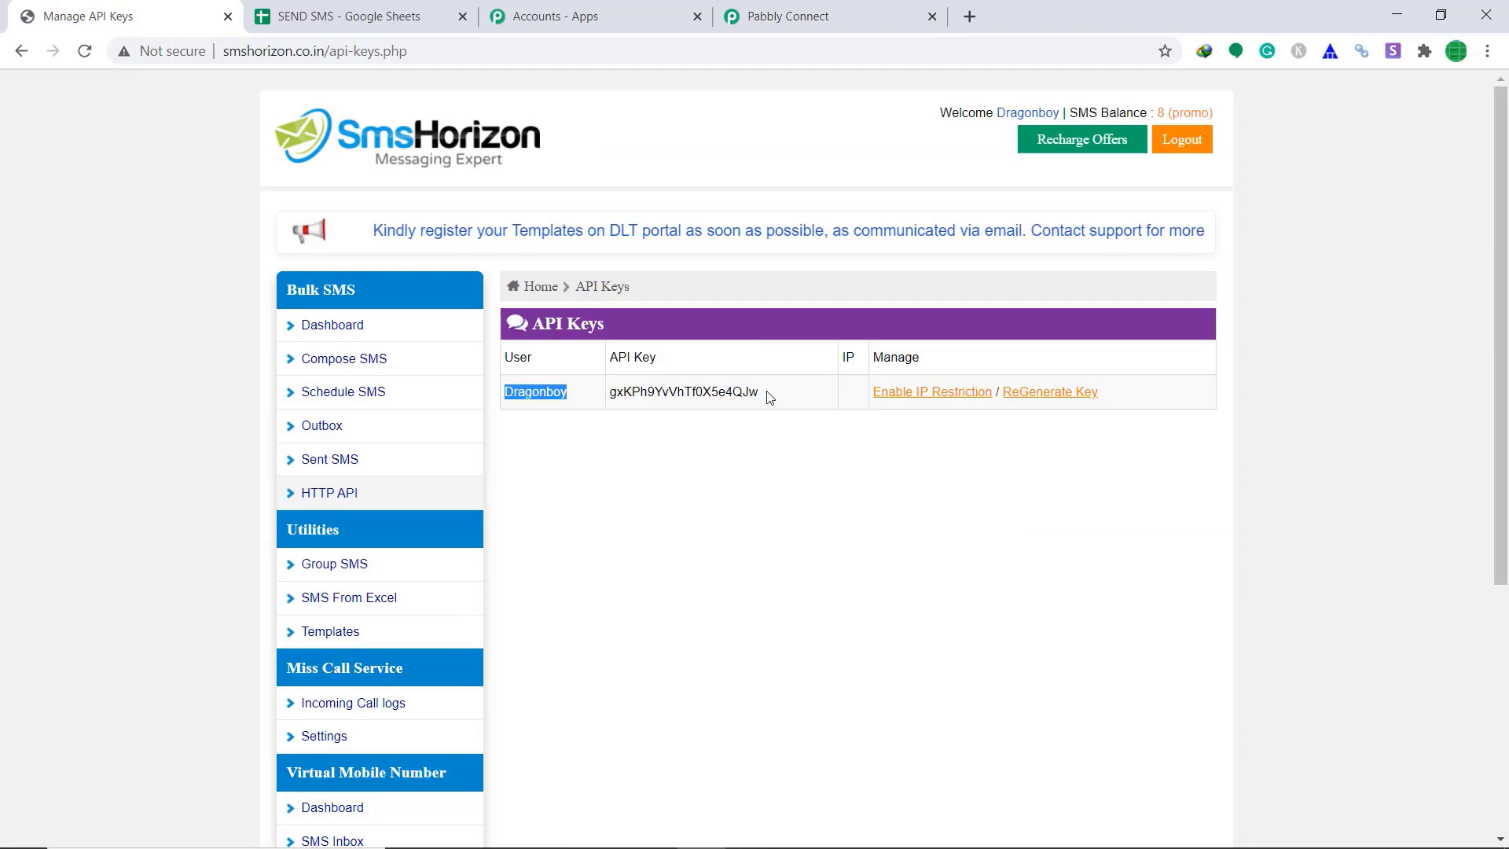
left_click_drag(766, 392, 615, 400)
right_click(615, 400)
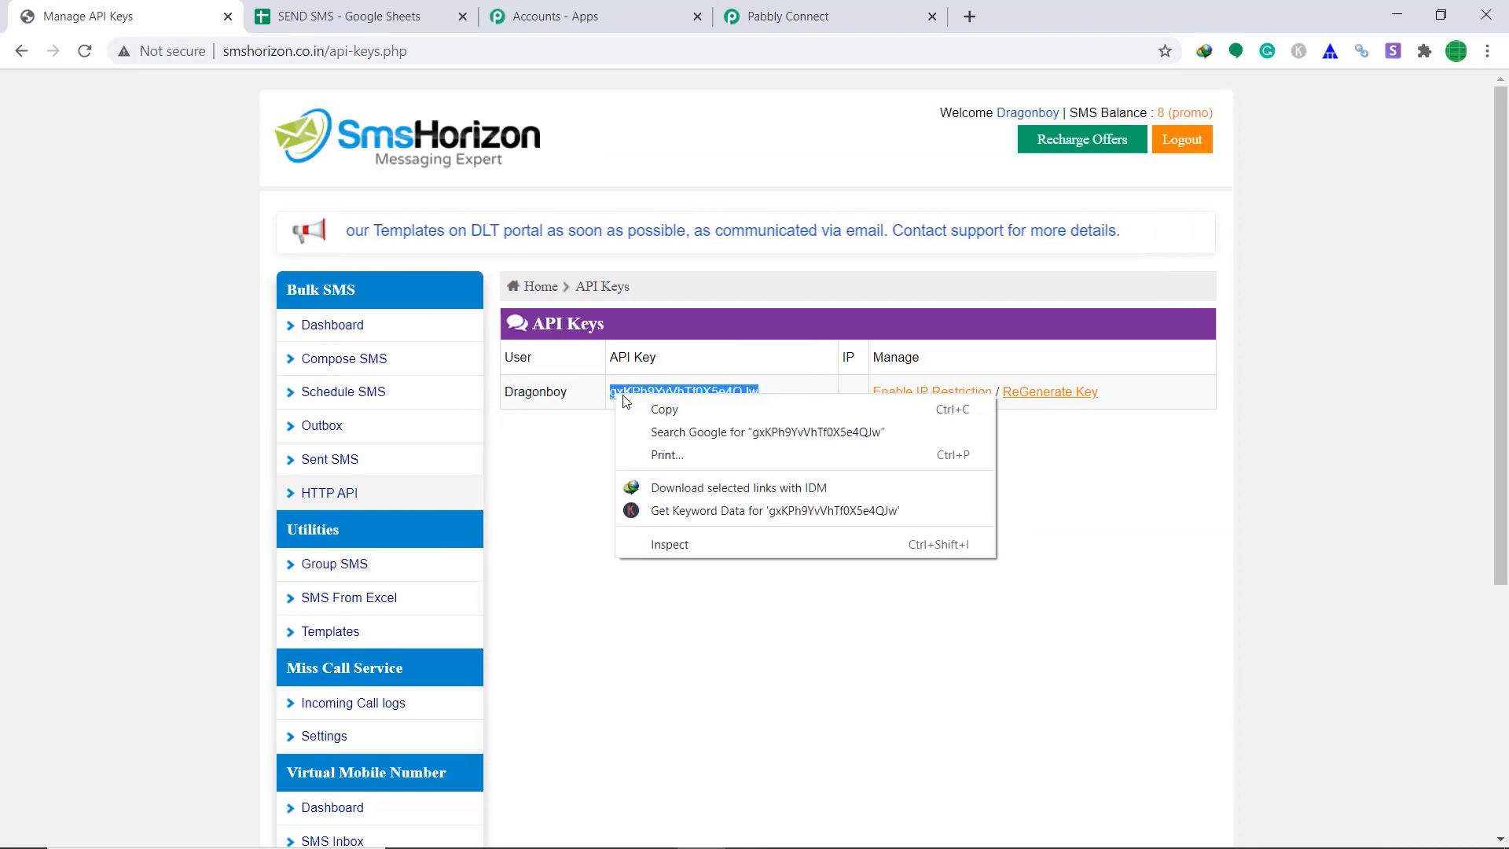
left_click(653, 408)
left_click(786, 14)
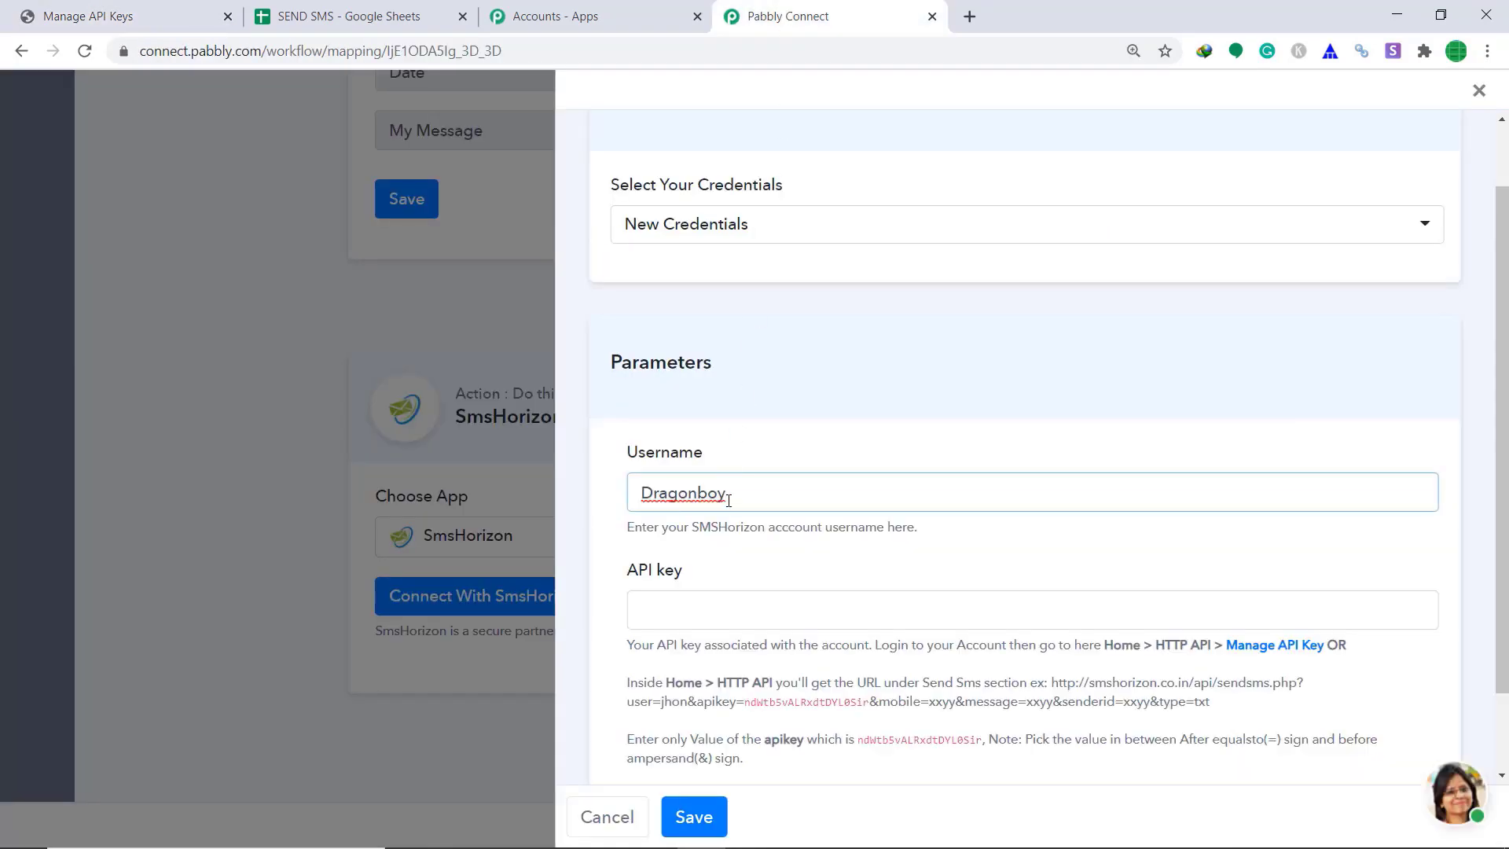
right_click(714, 599)
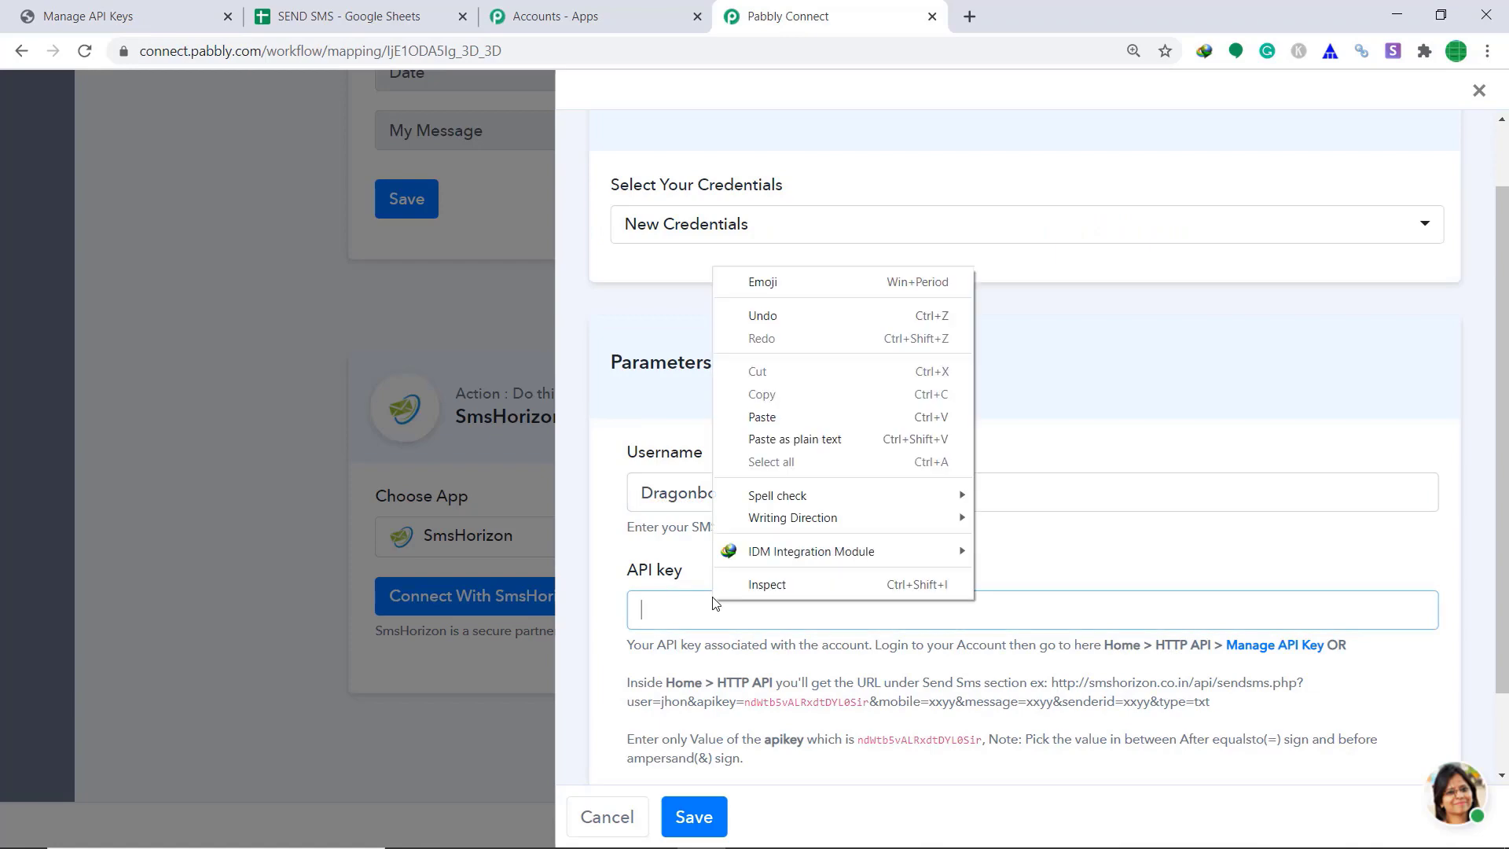
left_click(766, 417)
scroll(1022, 471, "down", 1)
left_click(692, 817)
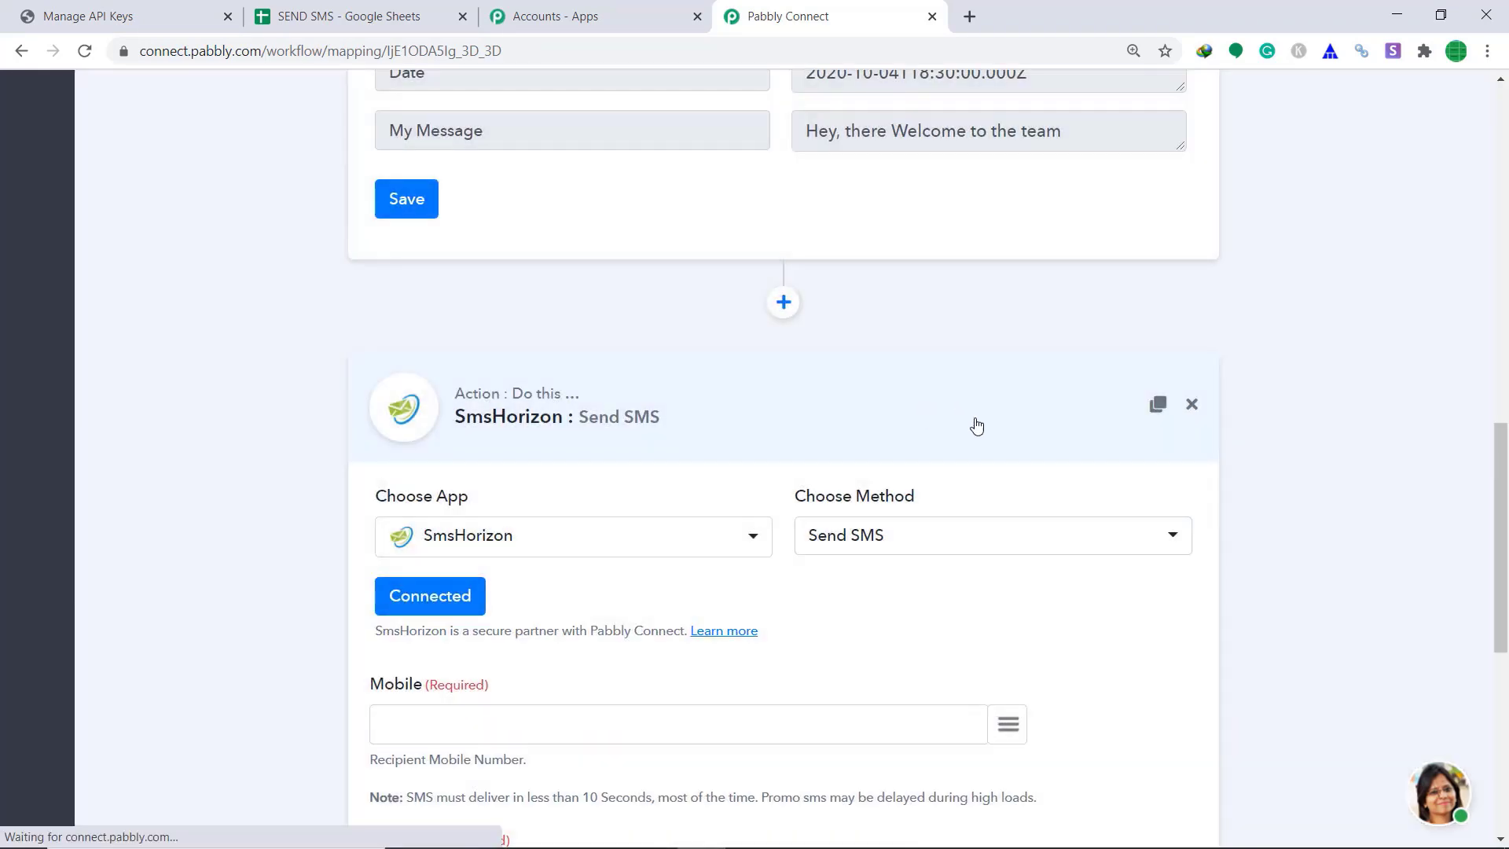
Map Mobile to To Number, Sender ID to Caller Id, and Message to My Message
scroll(1022, 440, "down", 1)
scroll(1063, 450, "down", 3)
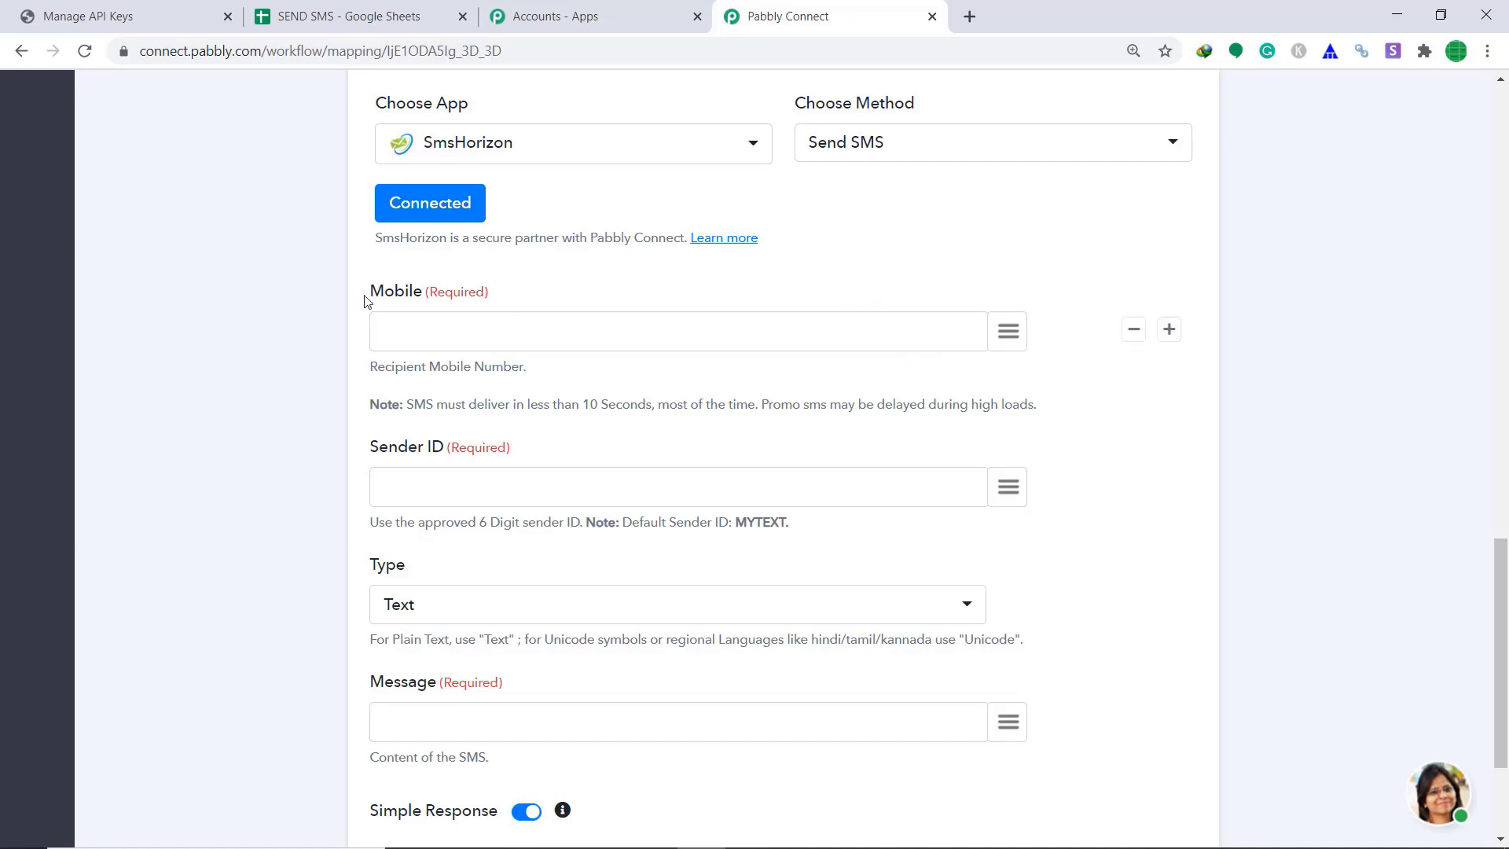
left_click(1009, 331)
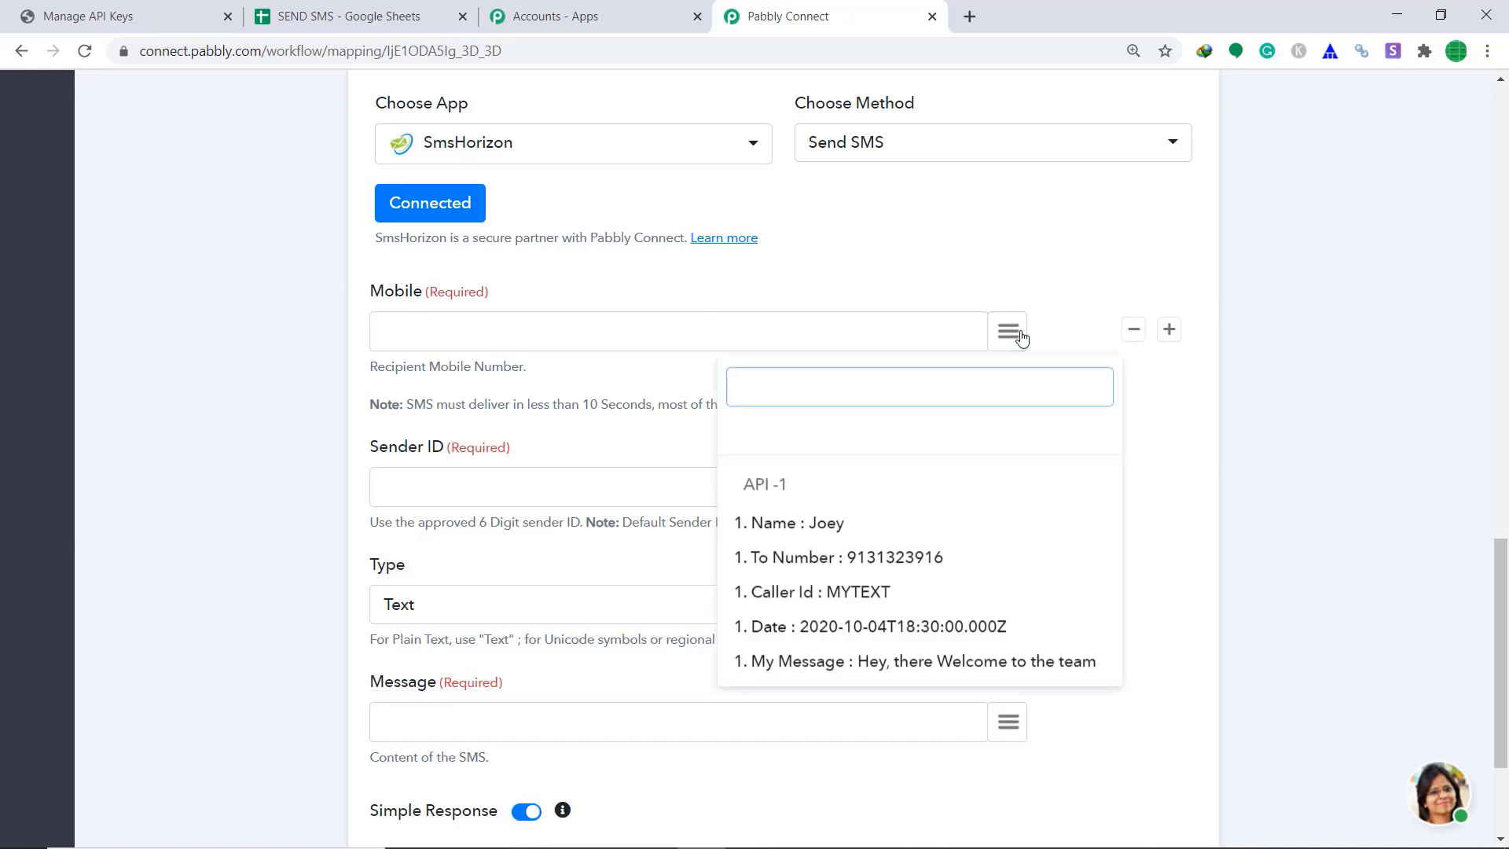
left_click(901, 560)
scroll(360, 425, "down", 1)
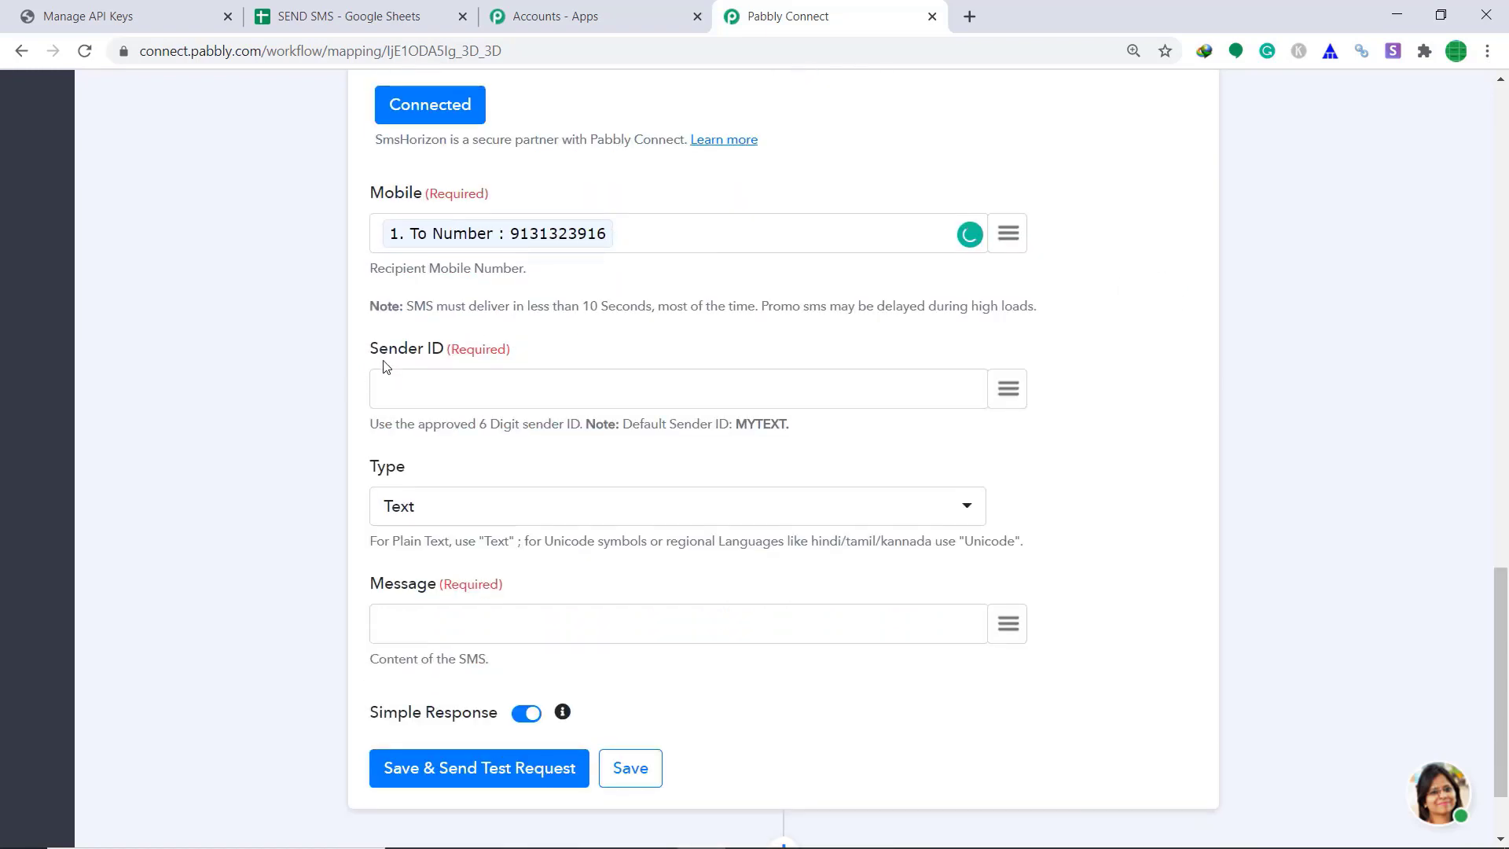
left_click(1009, 389)
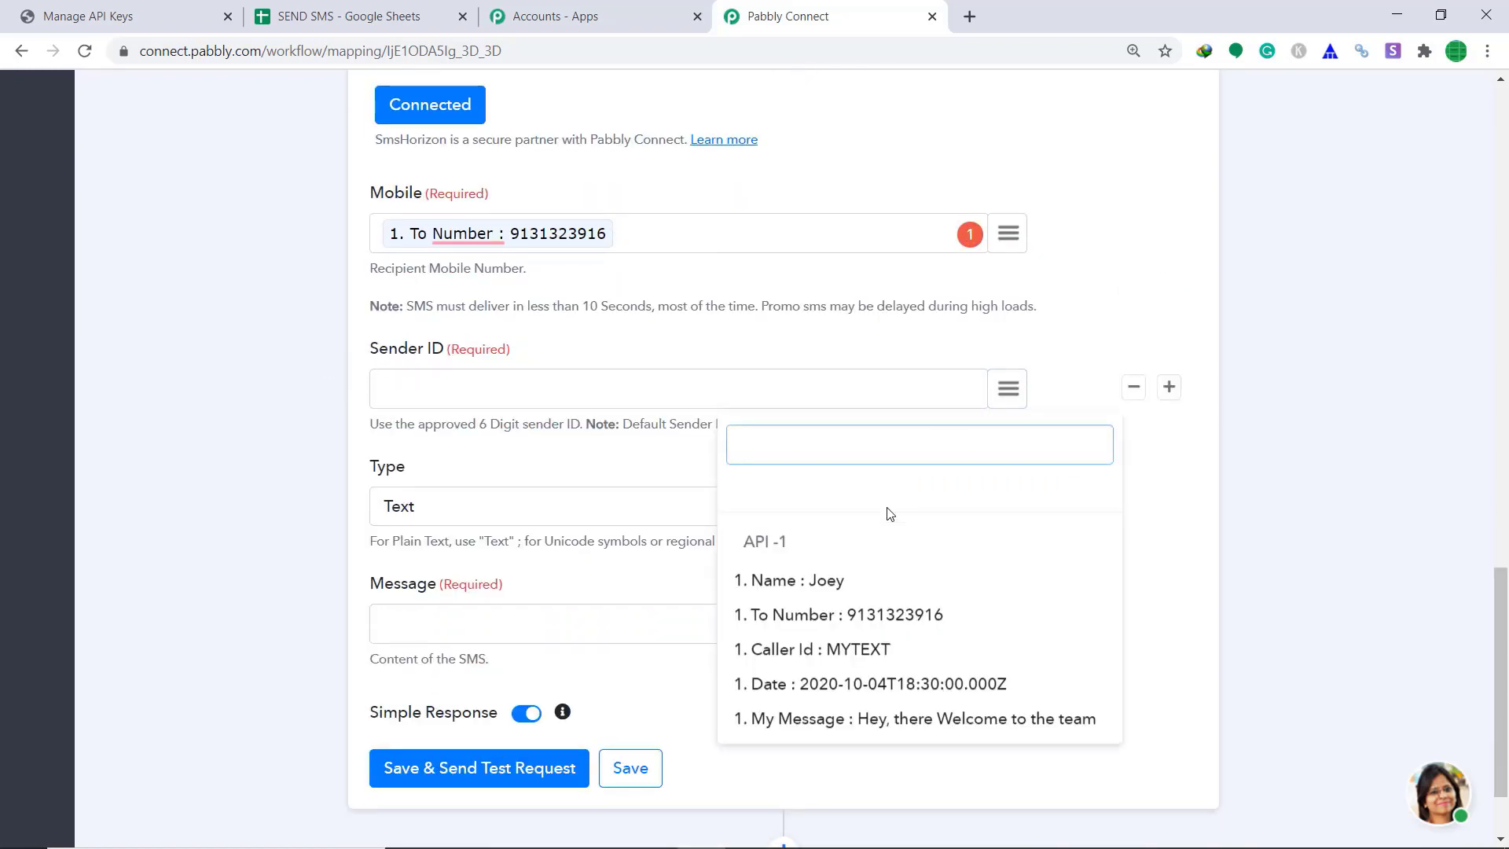
left_click(864, 651)
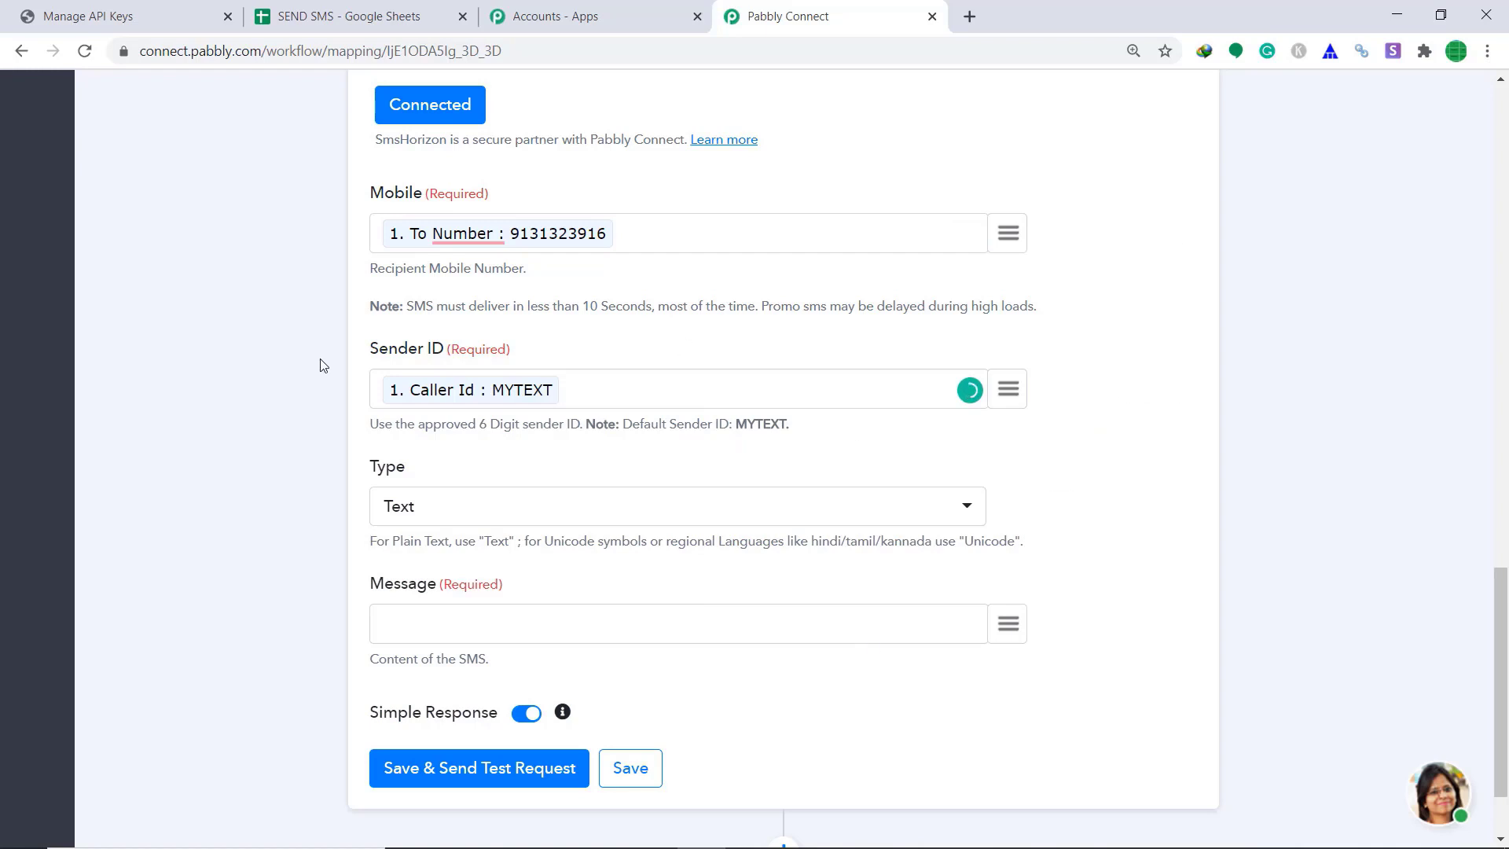
scroll(377, 377, "down", 1)
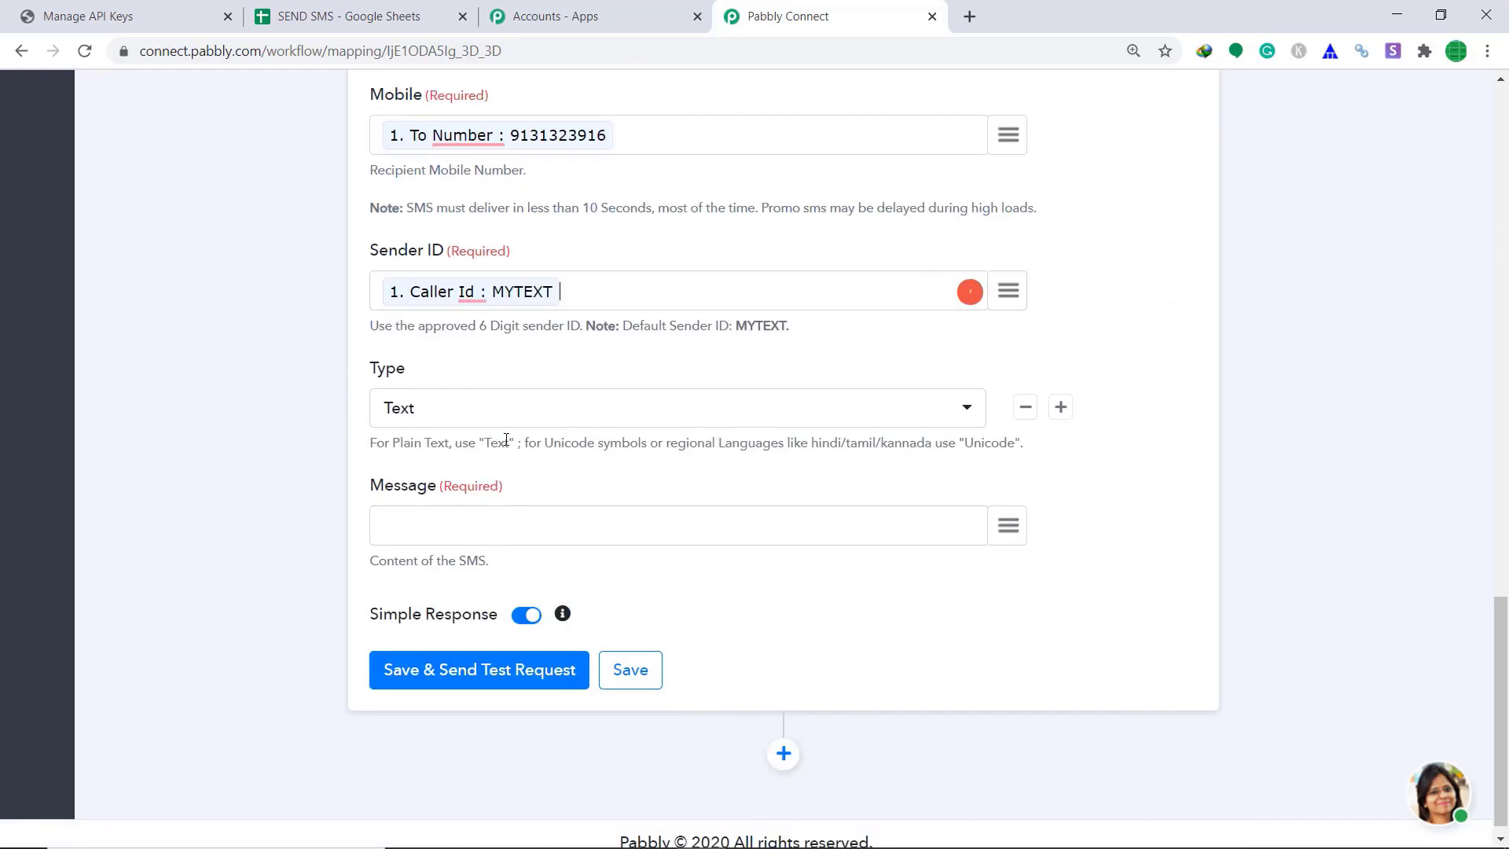
left_click(1016, 533)
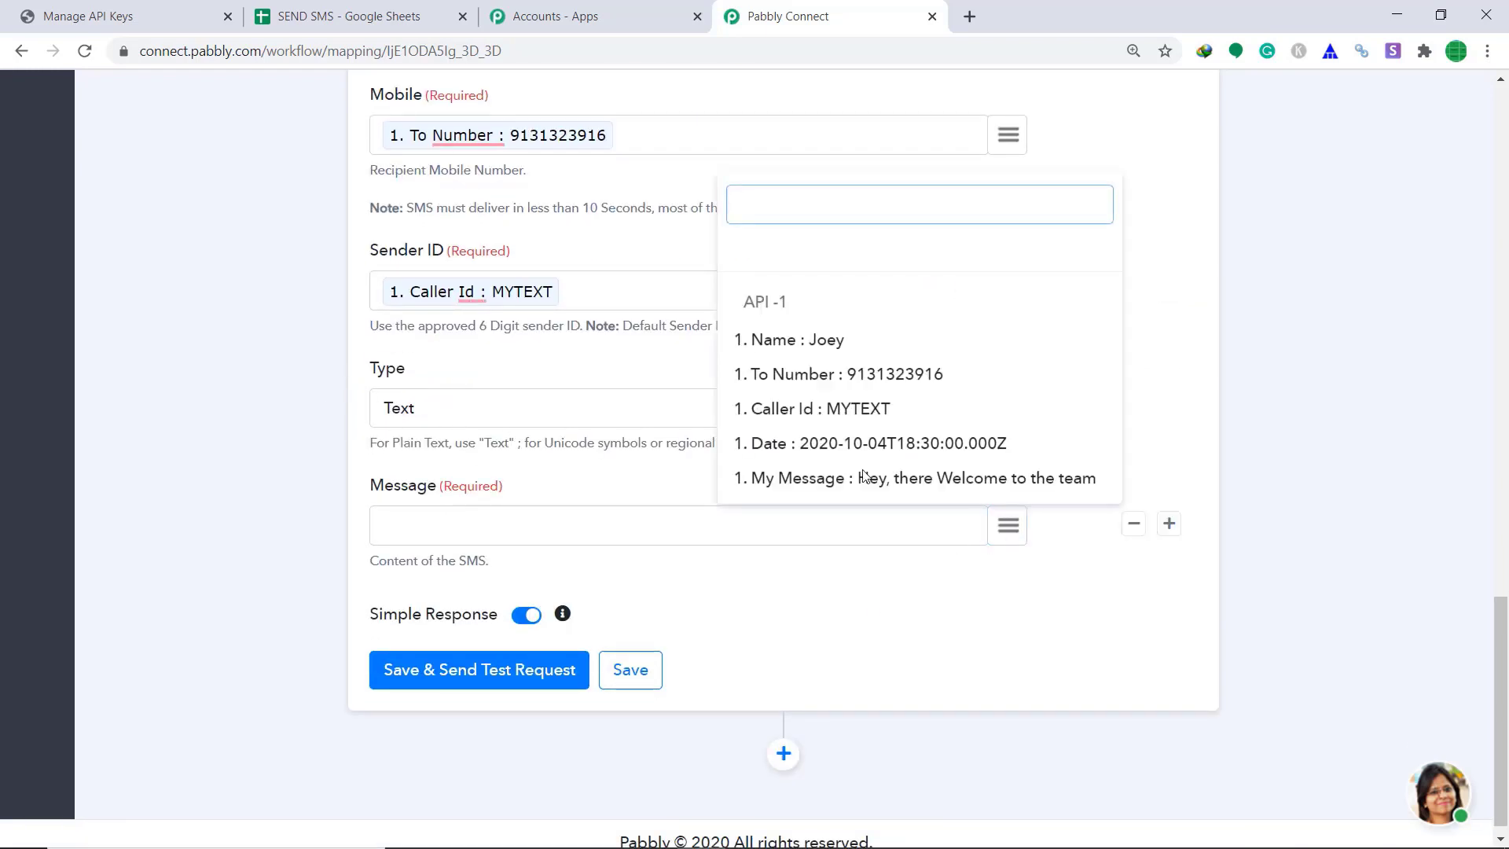
left_click(1055, 488)
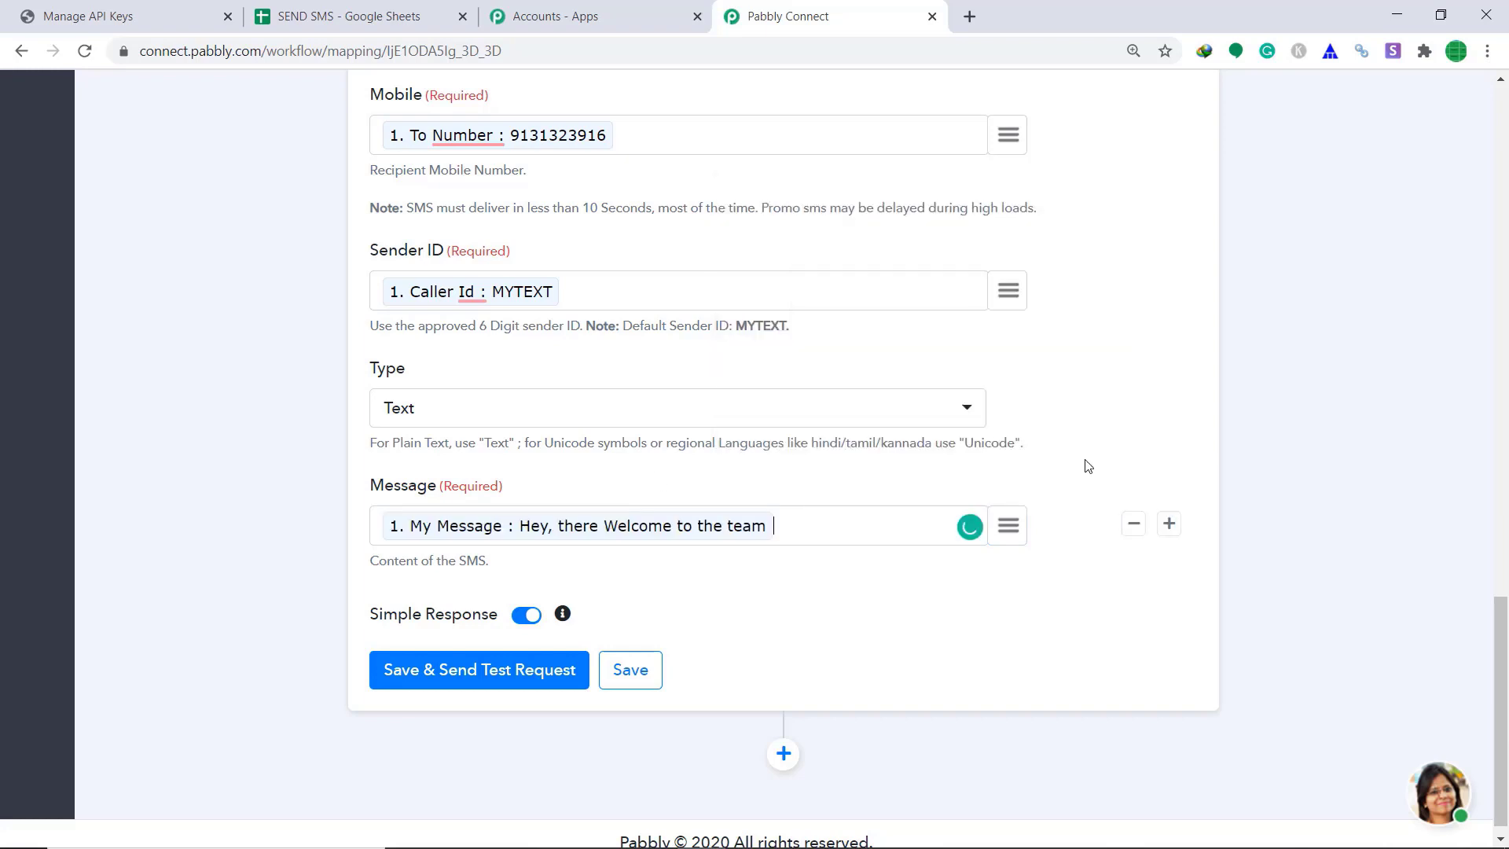
Send the test SMS request, returning response 516591957, and save the action
left_click(492, 675)
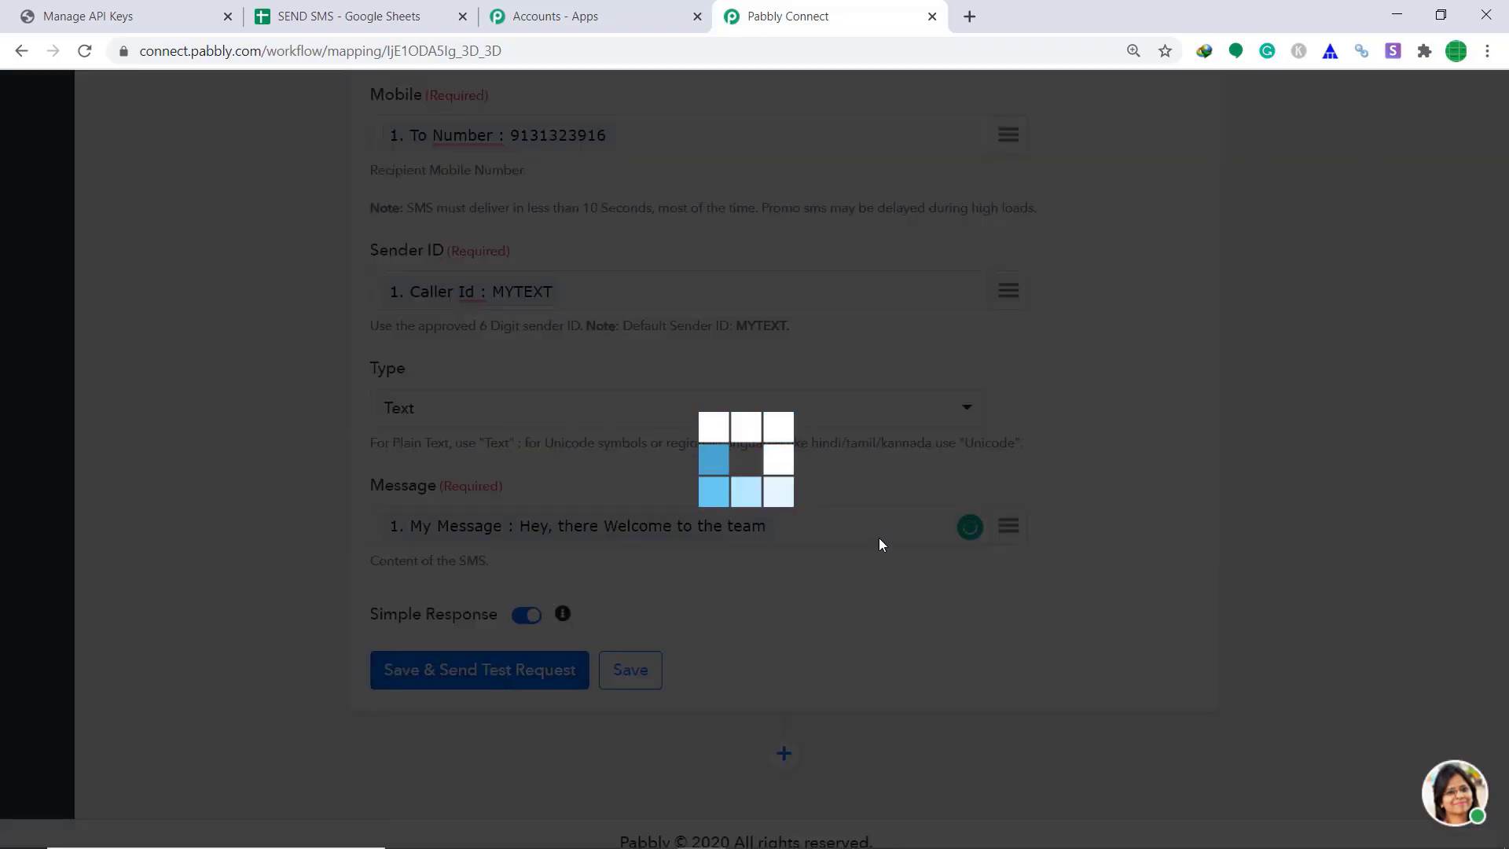
scroll(887, 524, "down", 1)
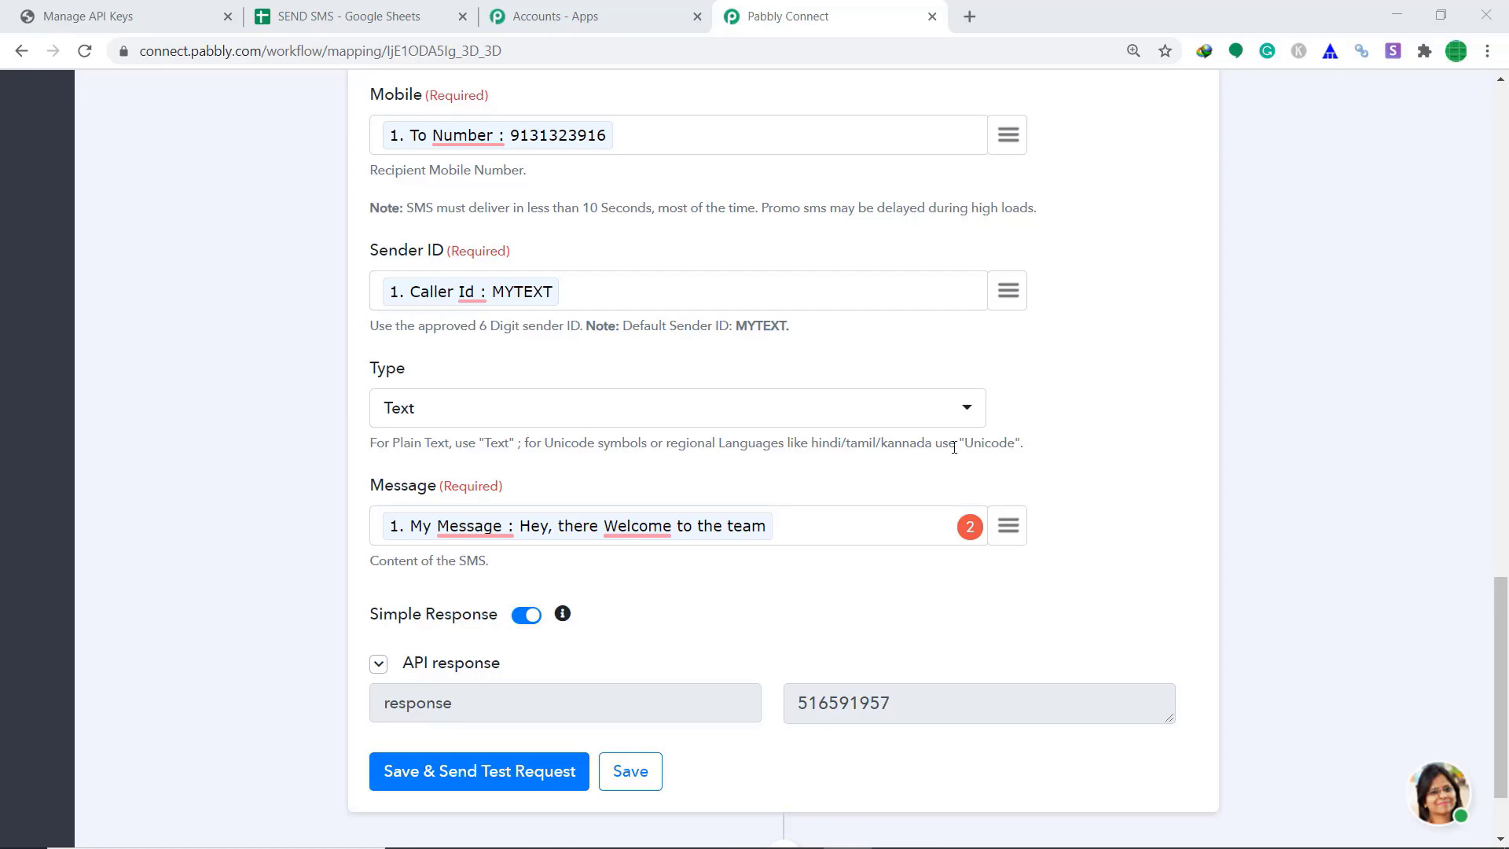
left_click(639, 770)
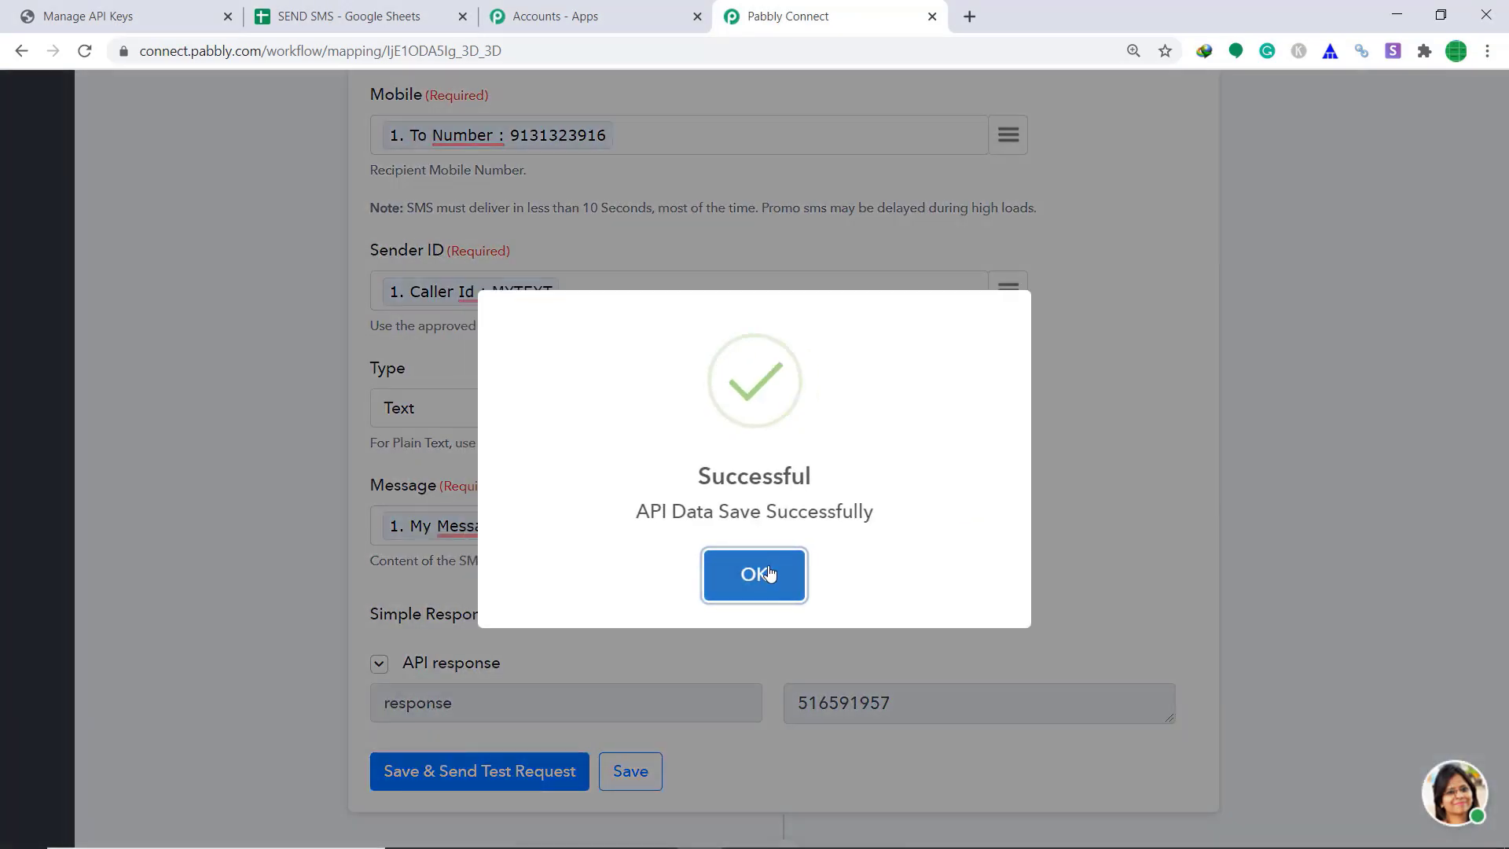
left_click(769, 574)
scroll(771, 570, "up", 8)
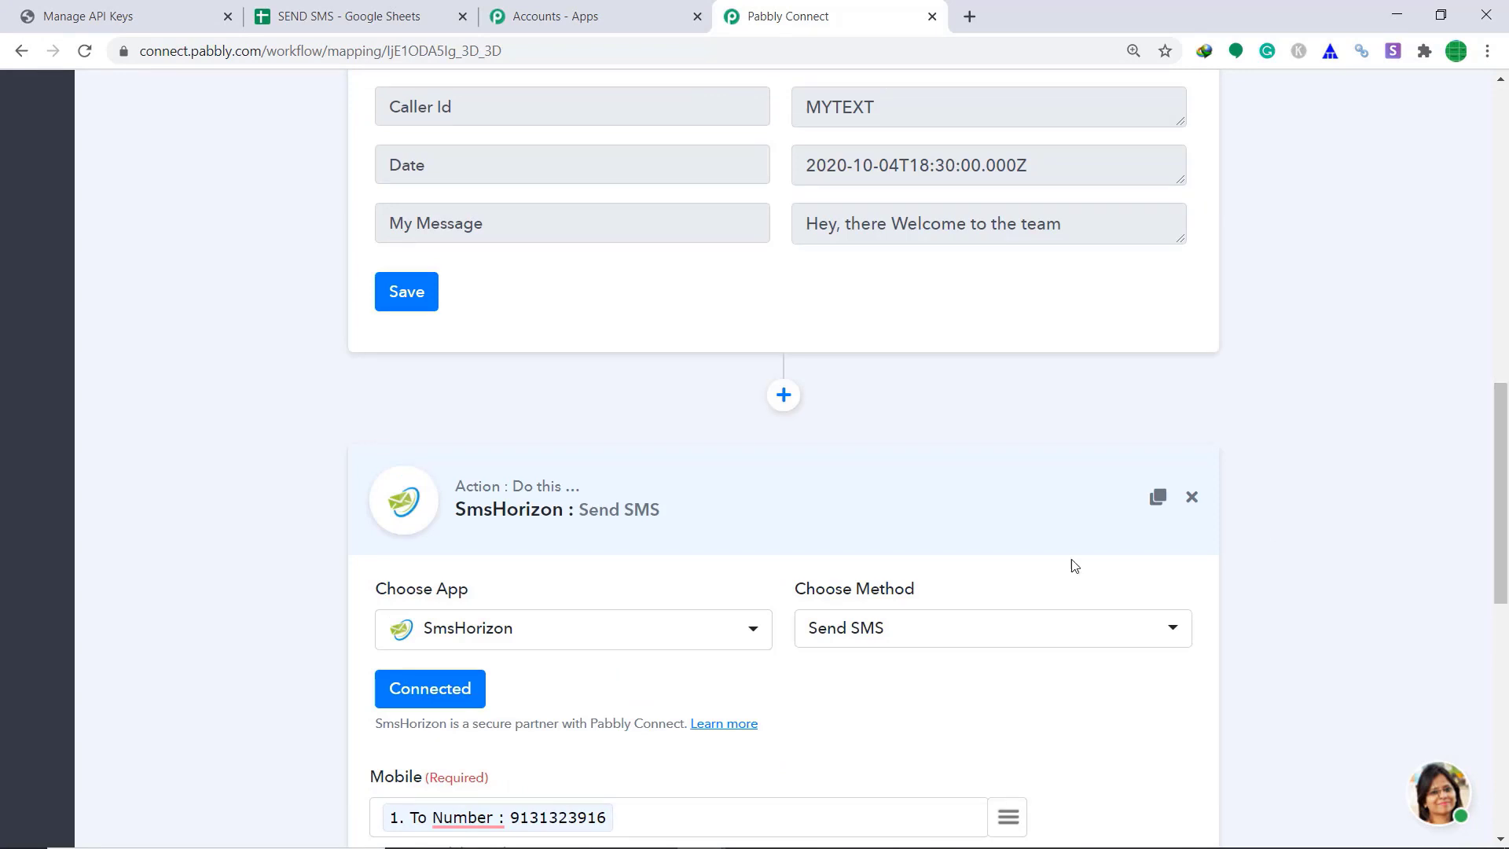
Save the Google Sheets trigger and collapse both it and the SmsHorizon Send SMS card
left_click(883, 502)
left_click(407, 435)
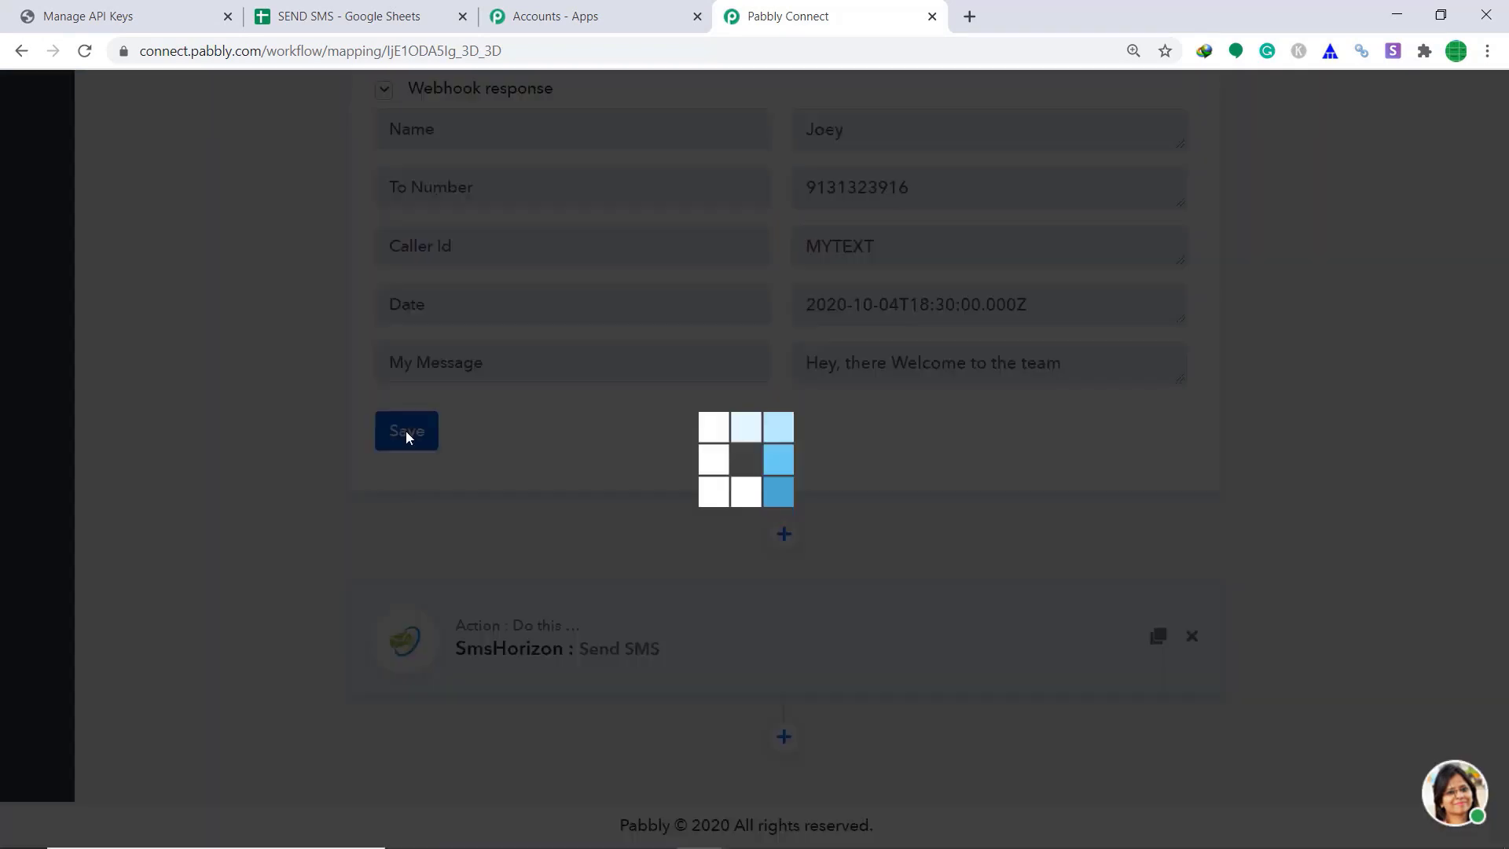
left_click(748, 577)
scroll(1507, 401, "up", 9)
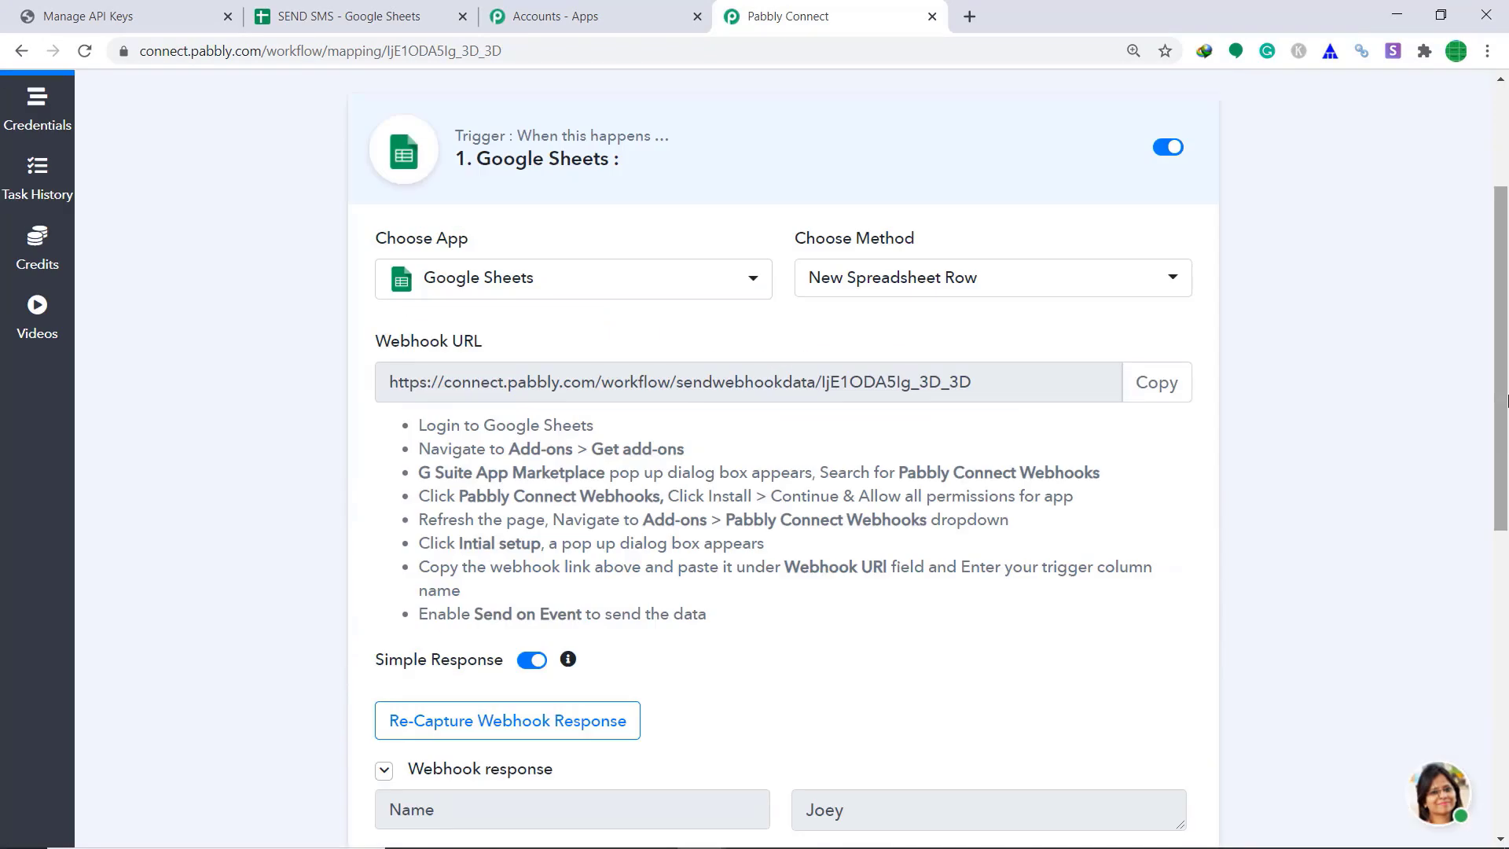
left_click(805, 141)
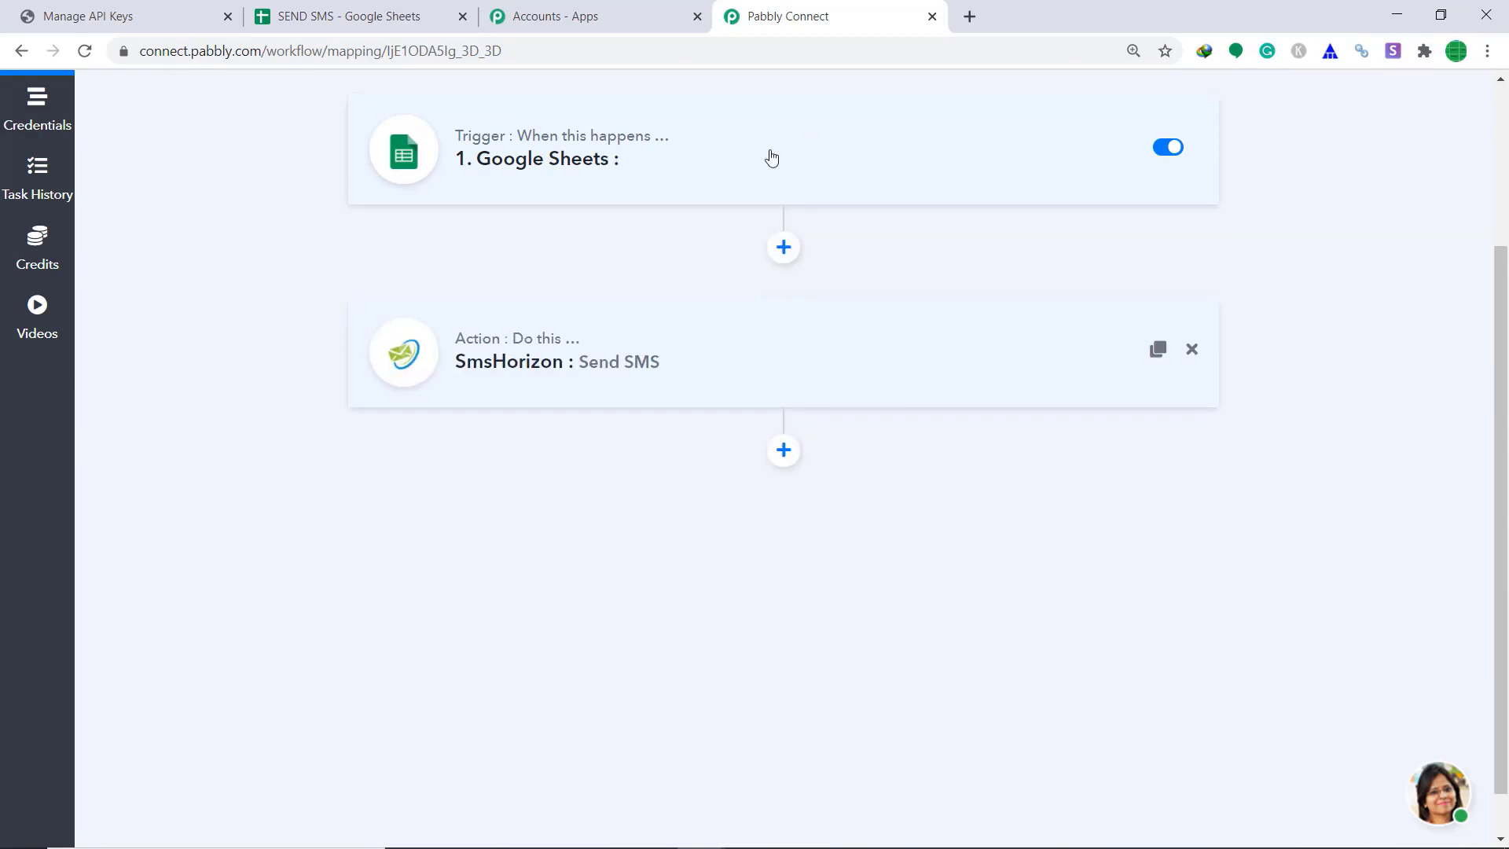